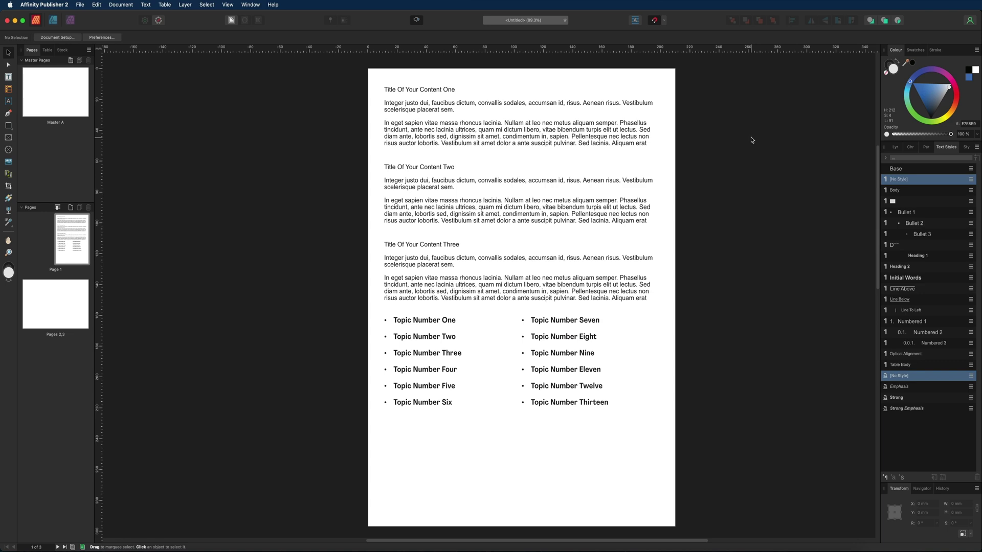
# Select each of the three text blocks and both bullet columns to inspect the layout.
pyautogui.click(365, 29)
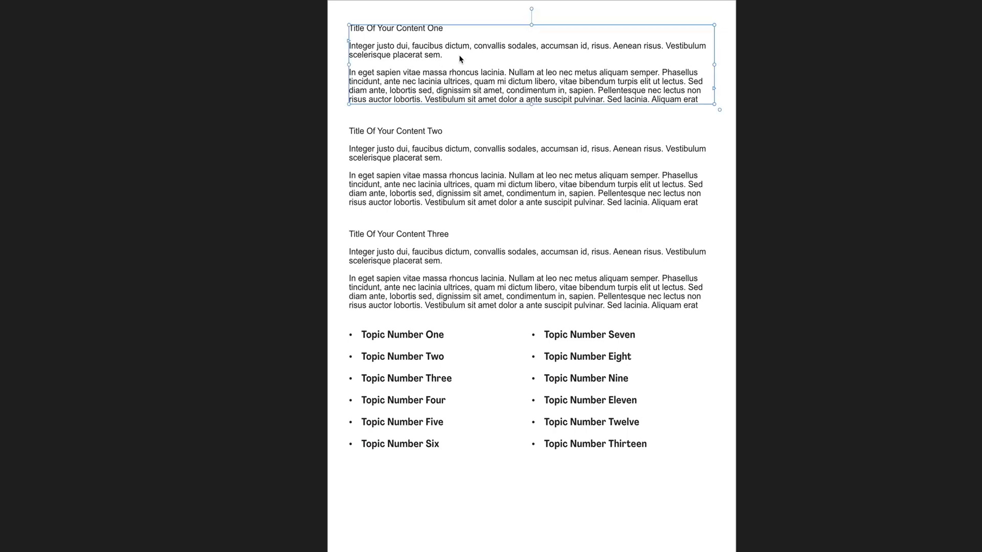
pyautogui.click(430, 140)
pyautogui.click(432, 234)
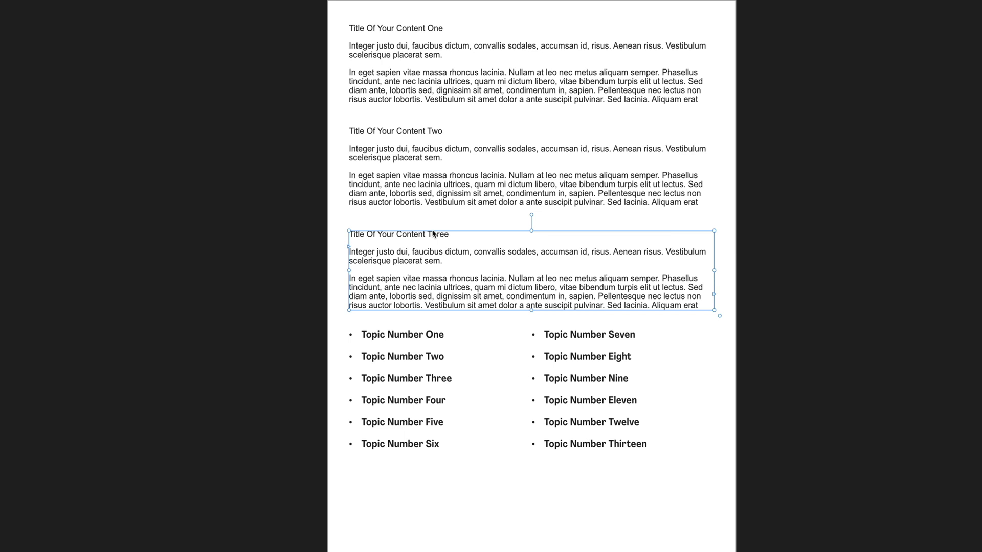
pyautogui.click(407, 352)
pyautogui.click(589, 344)
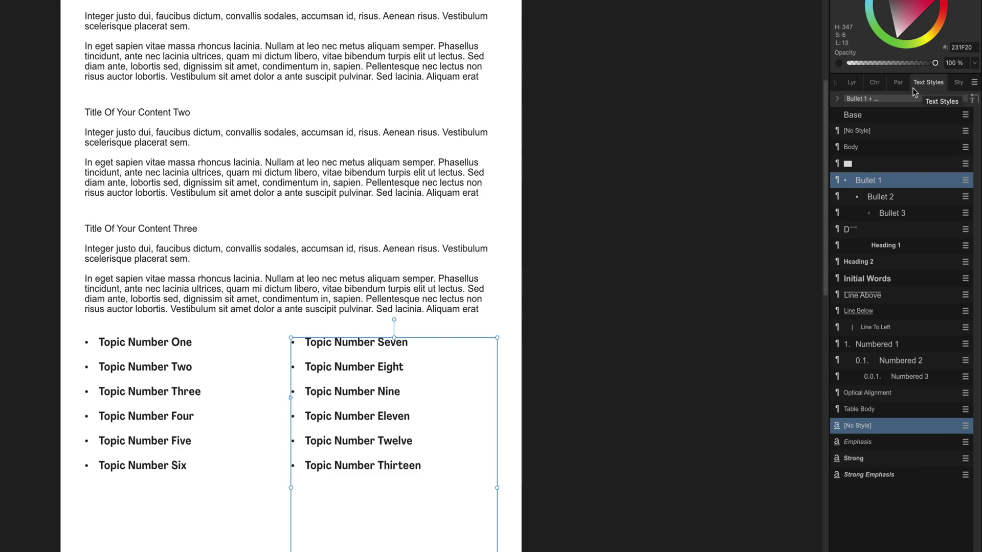
# Float the Text Styles panel, reshow it via Window > Text, and dock it back on the right.
pyautogui.moveTo(930, 84); pyautogui.dragTo(687, 100)
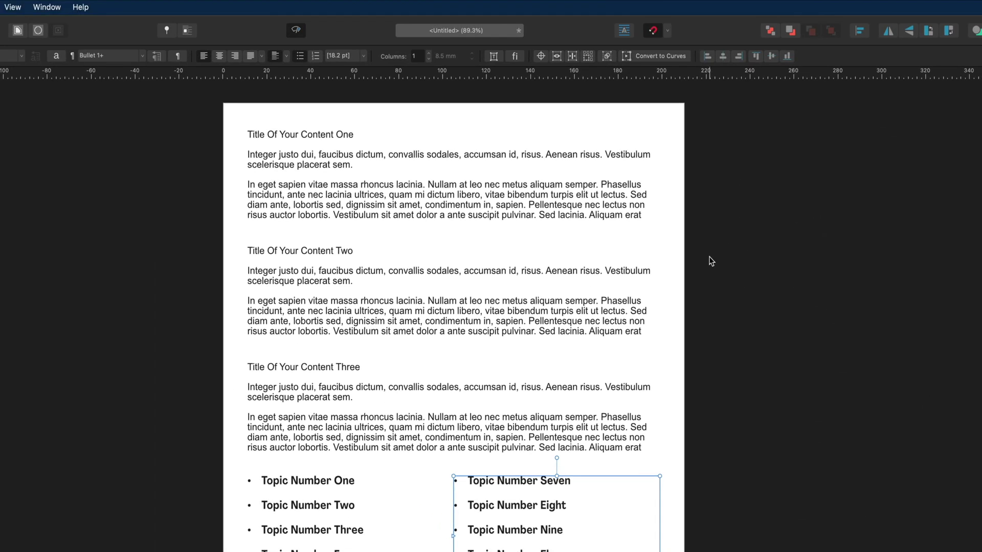
pyautogui.click(48, 7)
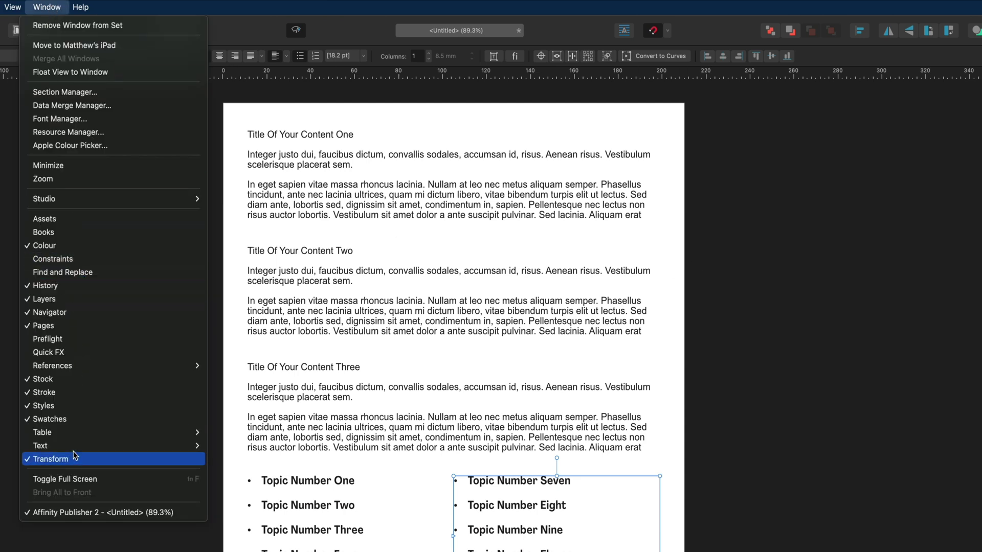
pyautogui.moveTo(78, 446)
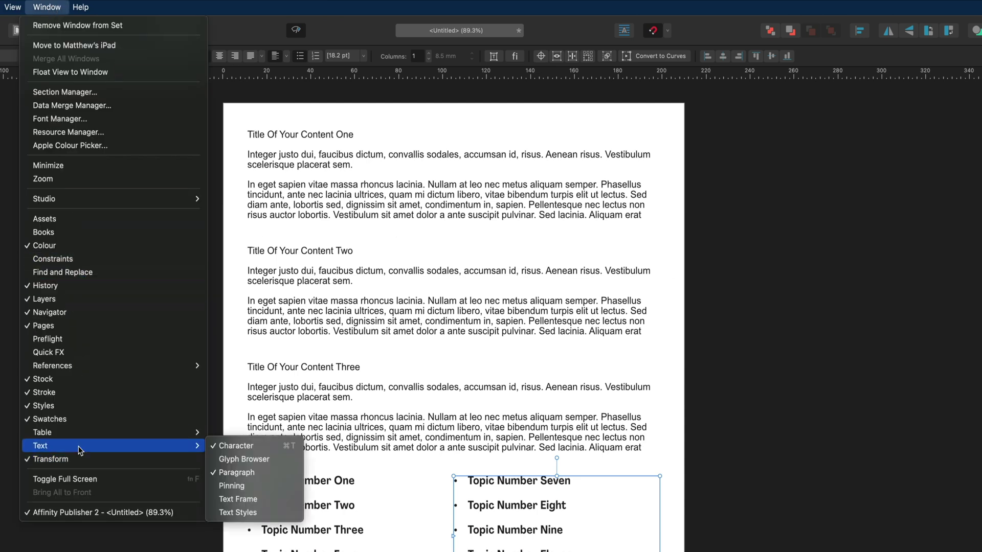
pyautogui.click(240, 512)
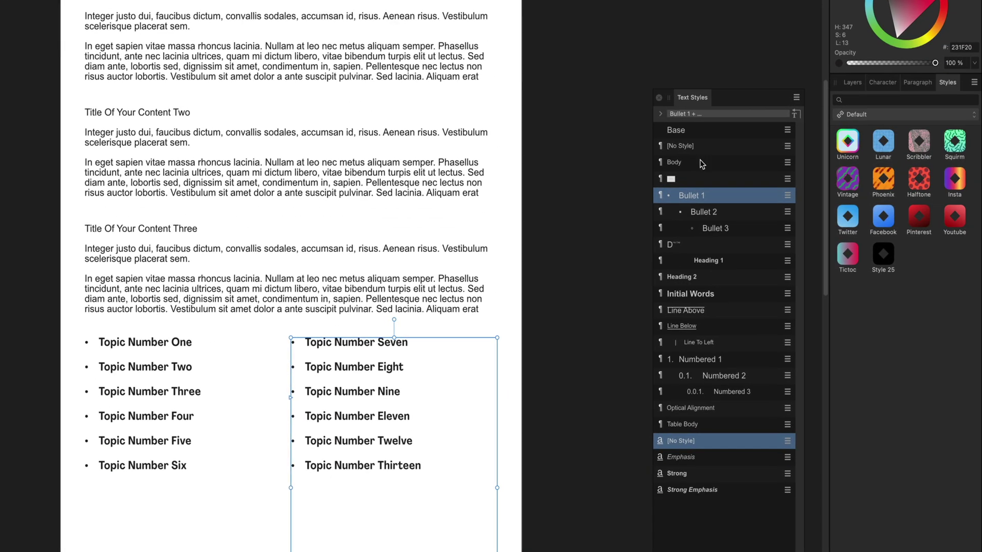
pyautogui.moveTo(732, 95); pyautogui.dragTo(921, 85)
pyautogui.moveTo(855, 81); pyautogui.dragTo(938, 83)
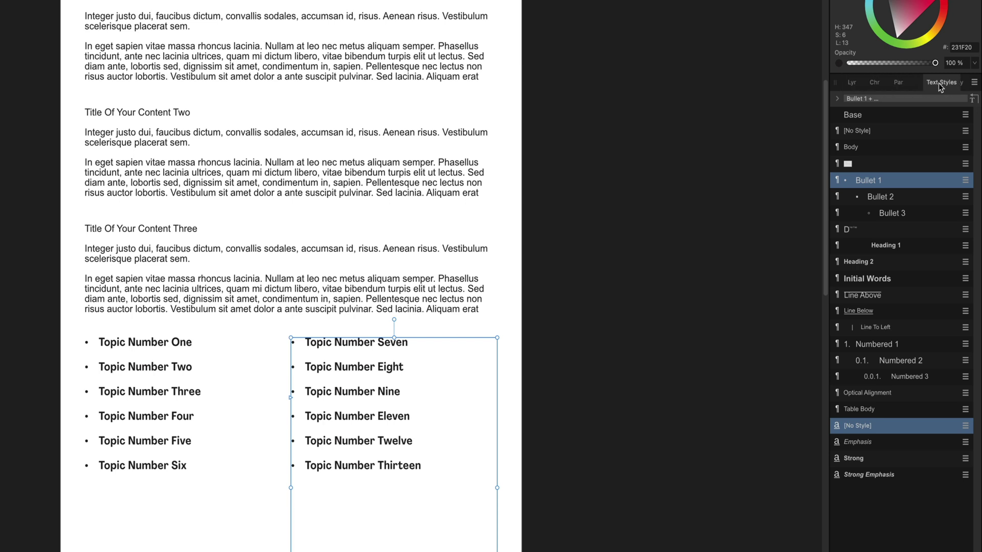
pyautogui.press('Escape')
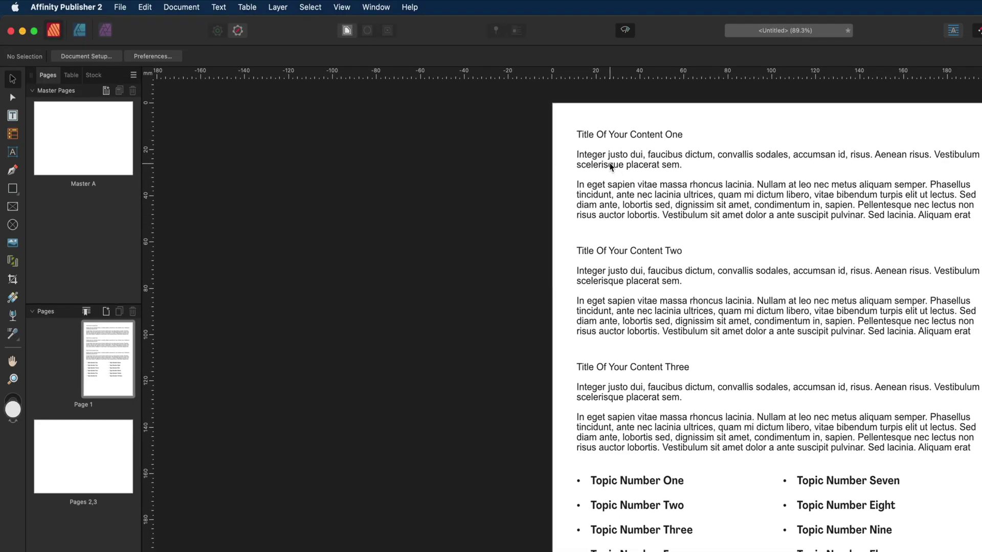
# Set the 'Title Of Your Content One' line to Agrandir at 13 pt.
pyautogui.click(611, 166)
pyautogui.doubleClick(673, 135)
pyautogui.moveTo(690, 135); pyautogui.dragTo(574, 137)
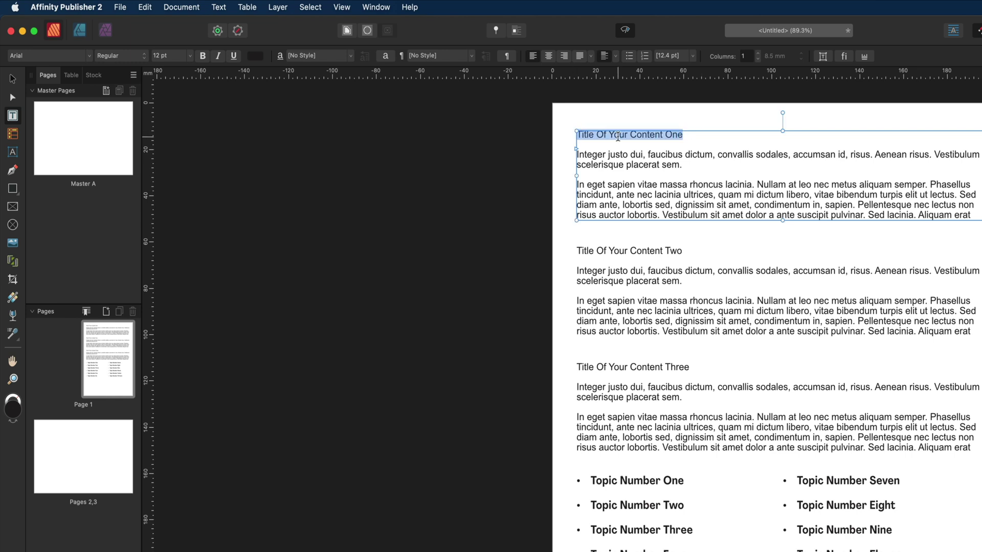
pyautogui.click(90, 56)
pyautogui.click(130, 84)
pyautogui.click(190, 55)
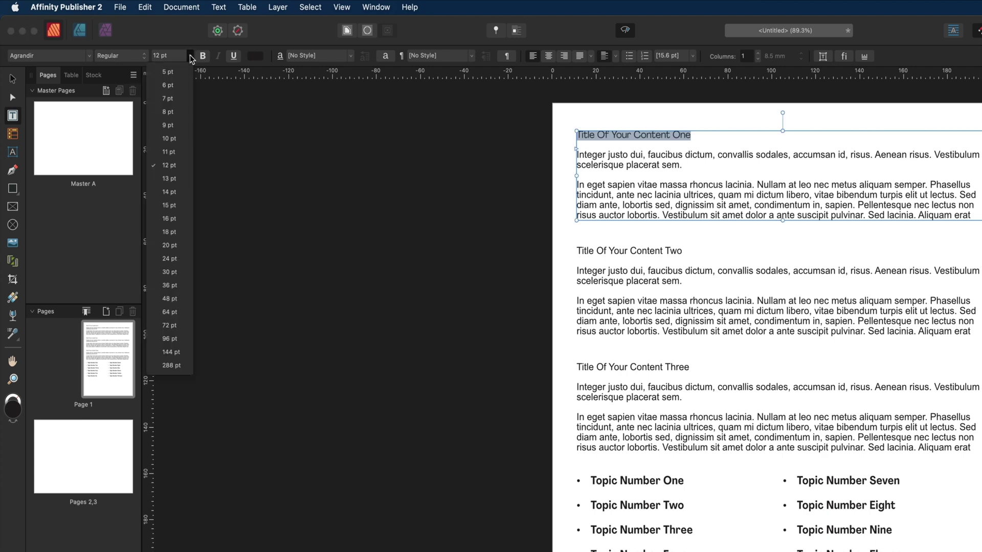
pyautogui.click(173, 184)
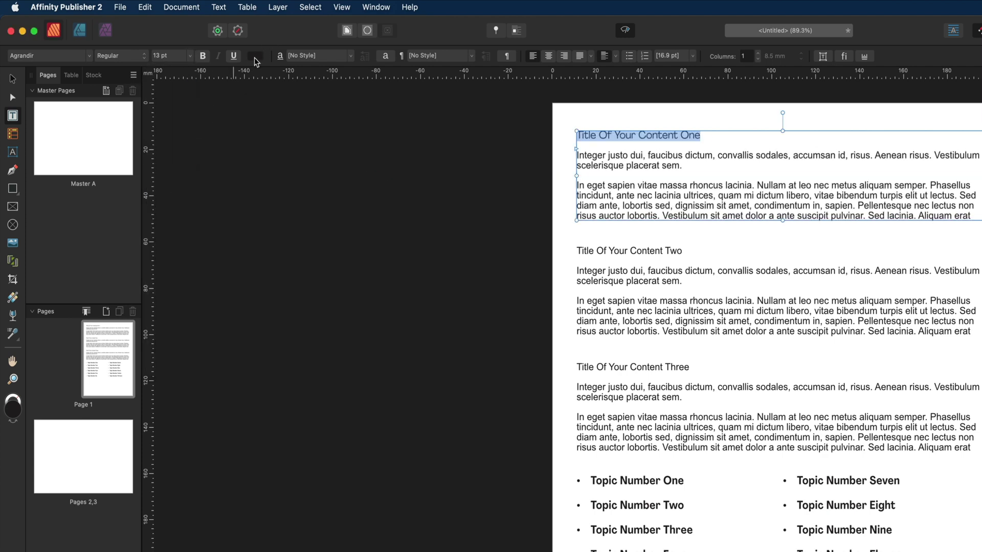
# Colour the first title dark teal 007E91 and centre it.
pyautogui.click(255, 56)
pyautogui.click(282, 143)
pyautogui.click(308, 162)
pyautogui.click(550, 58)
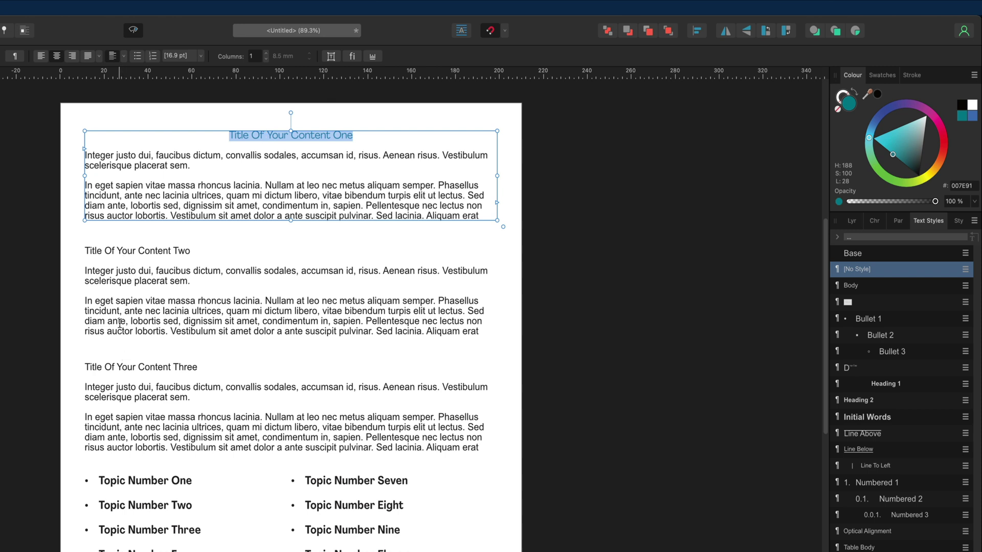
pyautogui.click(230, 268)
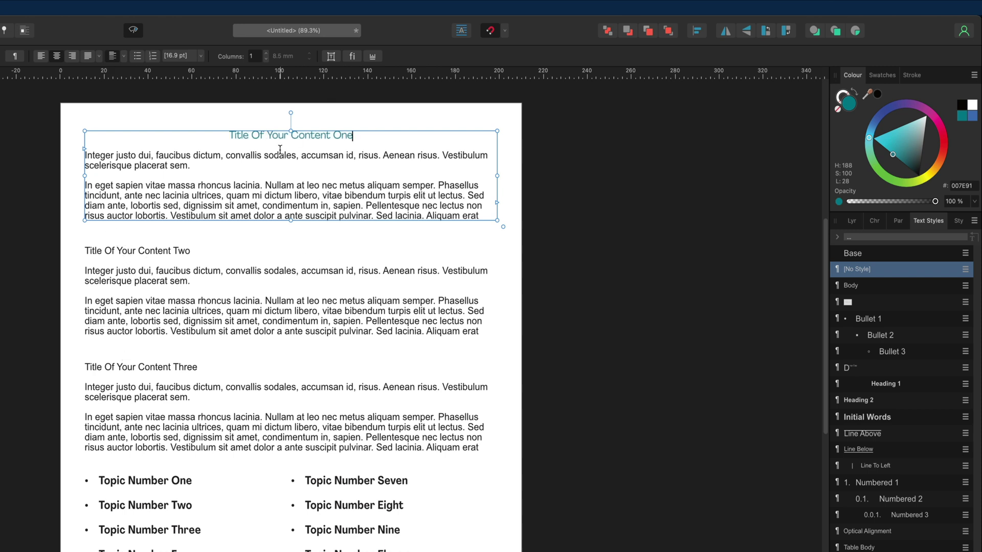
pyautogui.moveTo(352, 137); pyautogui.dragTo(230, 136)
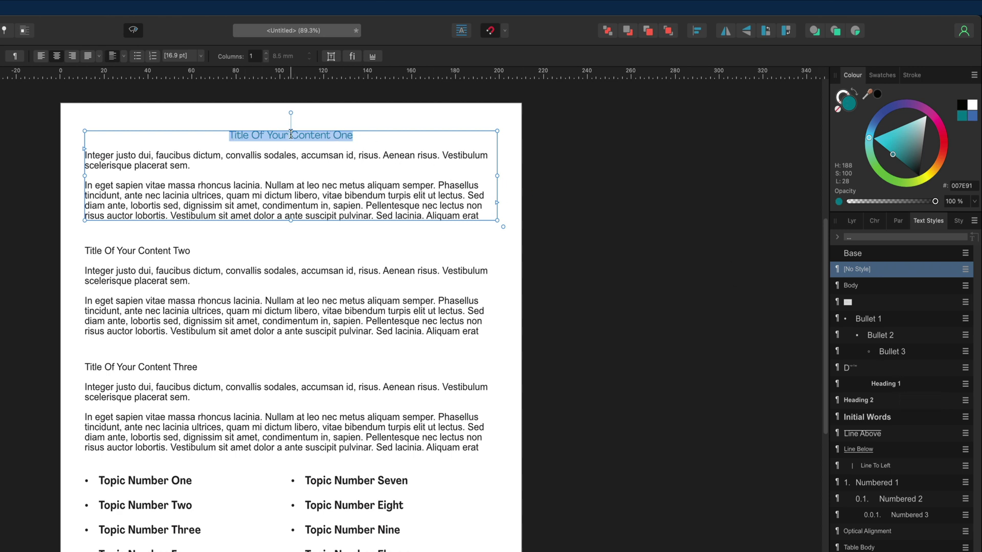
pyautogui.click(893, 387)
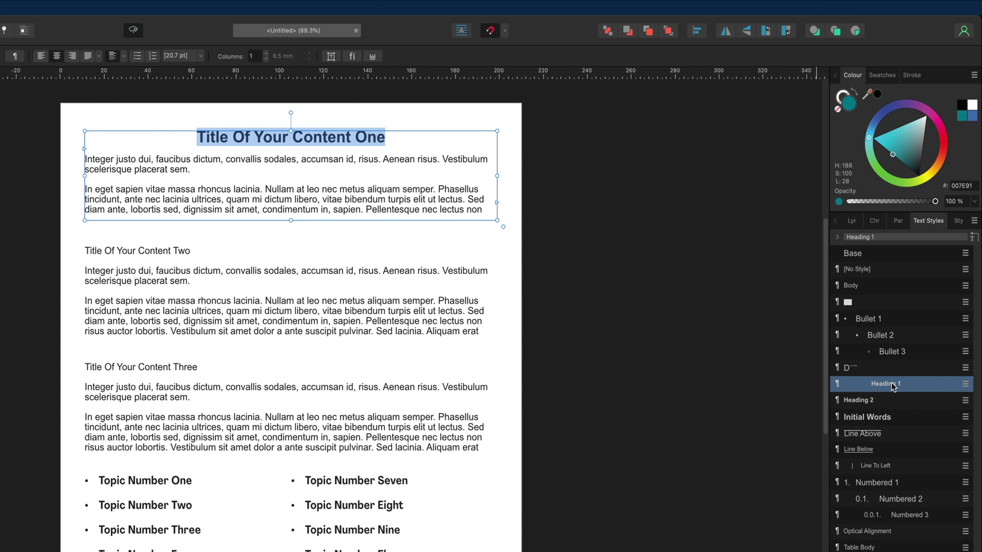
pyautogui.hotkey('ctrl', 'z')
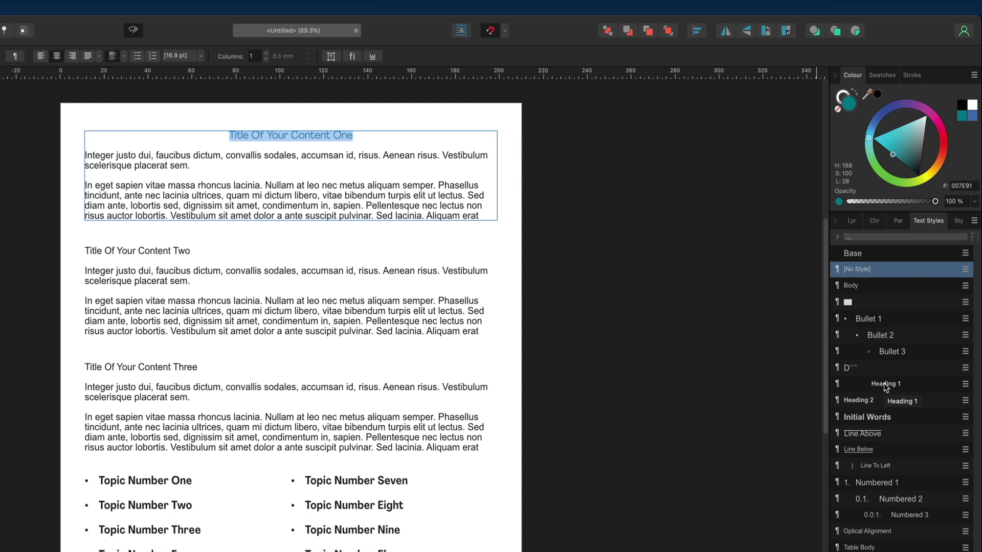
pyautogui.click(966, 385)
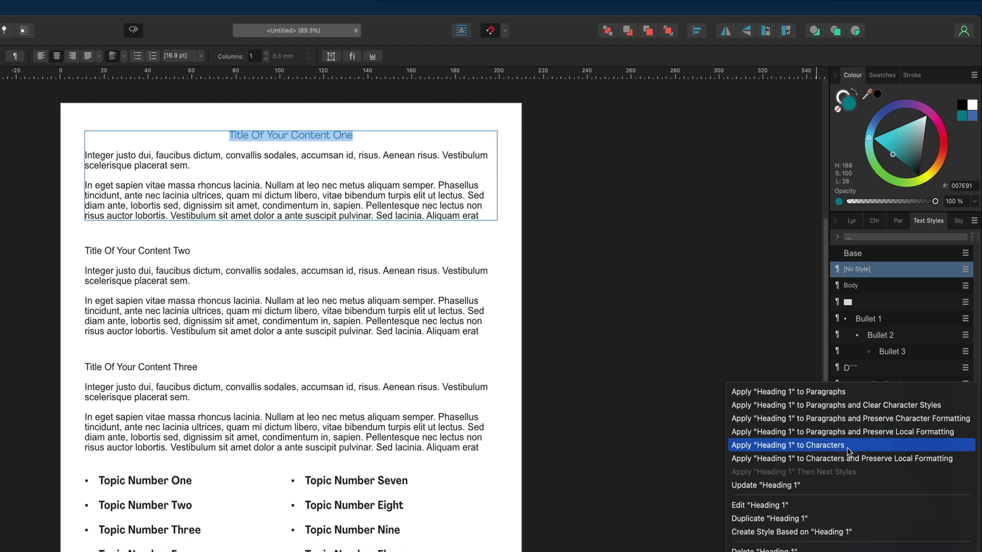
# Update Heading 1 from the first title's formatting, then select 'Title Of Your Content Two'.
pyautogui.click(791, 485)
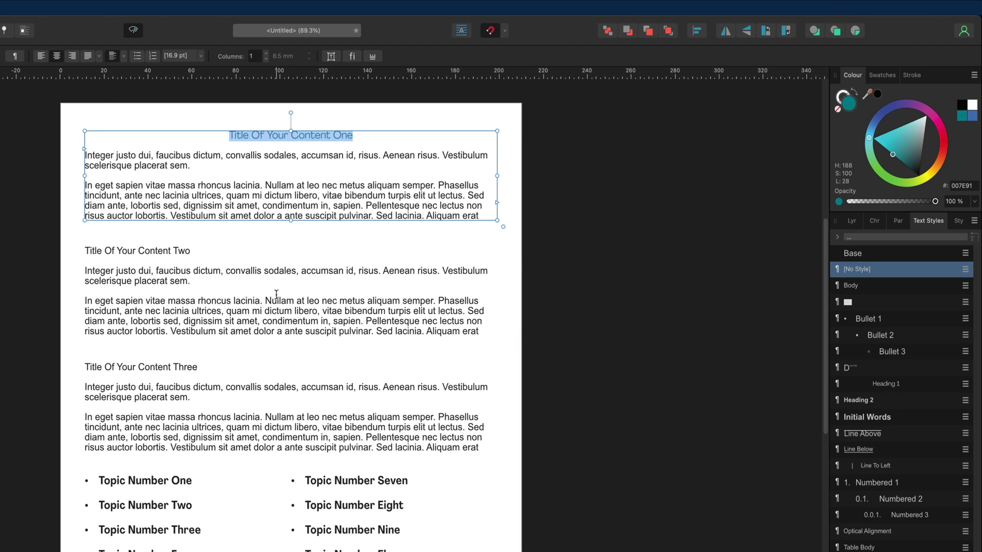
pyautogui.moveTo(84, 249); pyautogui.dragTo(188, 252)
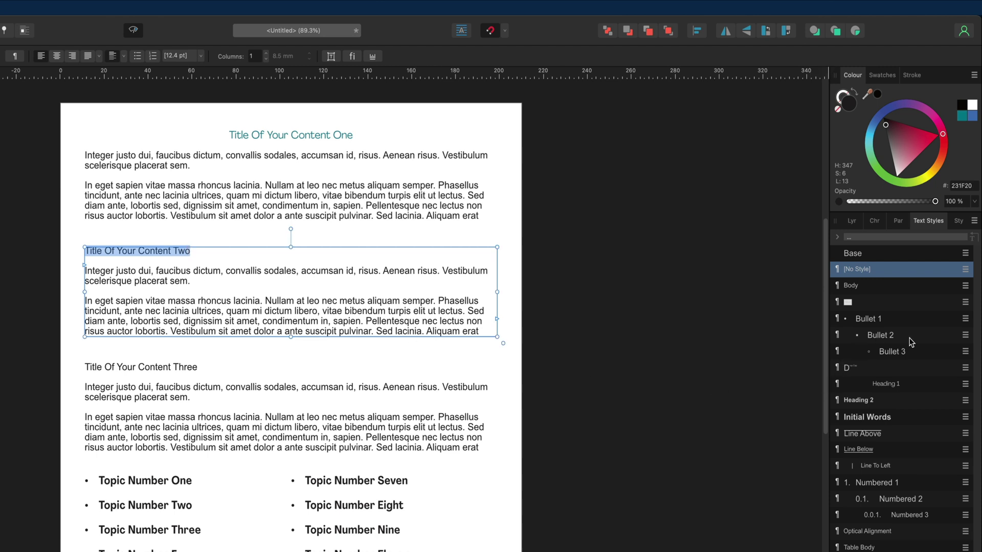
# Apply Heading 1 to titles Two and Three, then select section One's two body paragraphs.
pyautogui.click(893, 386)
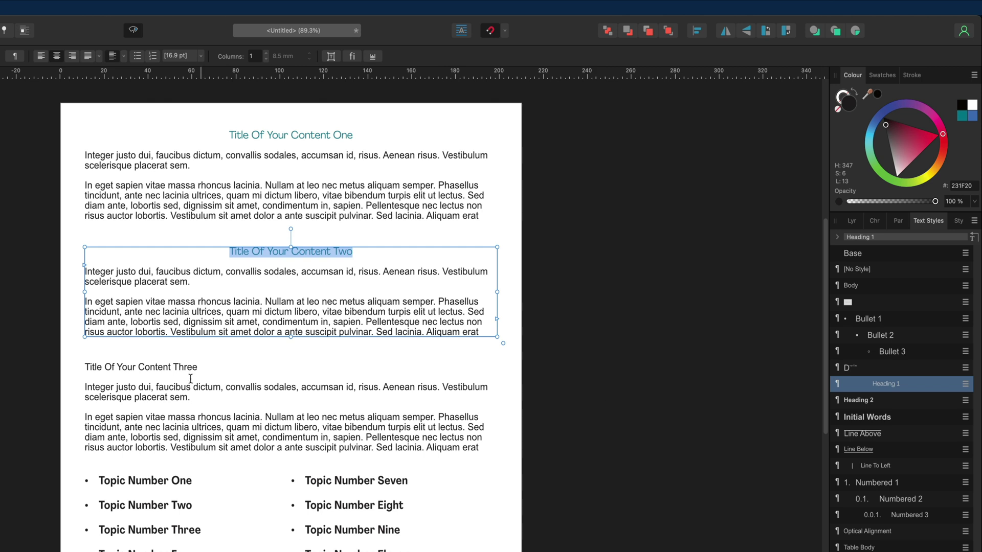
pyautogui.moveTo(84, 366); pyautogui.dragTo(197, 369)
pyautogui.click(886, 384)
pyautogui.click(700, 224)
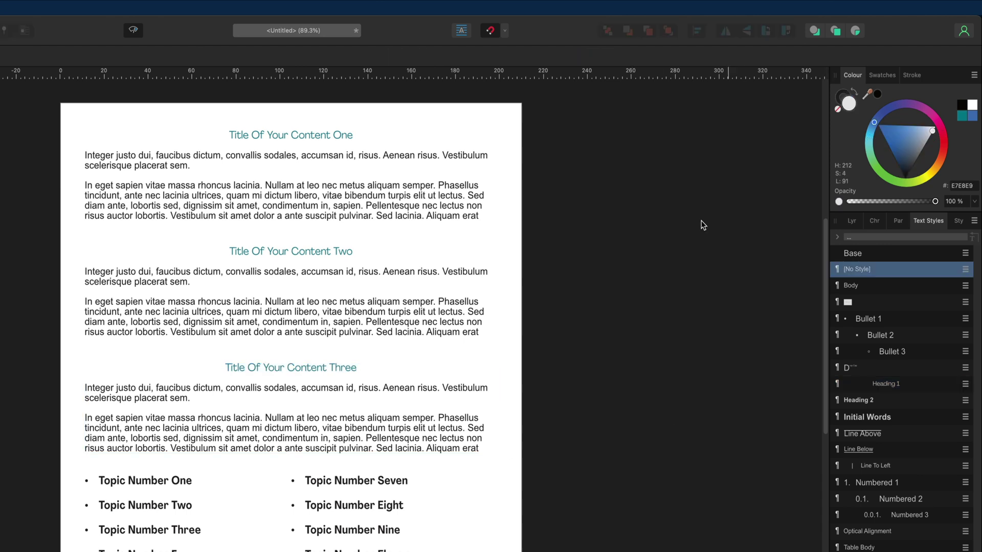
pyautogui.click(91, 161)
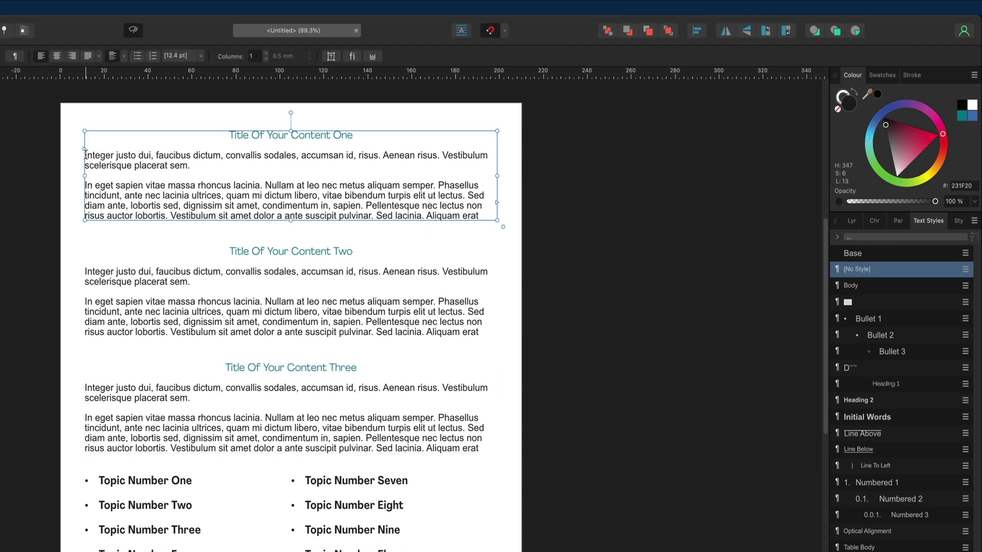
pyautogui.moveTo(85, 155); pyautogui.dragTo(354, 214)
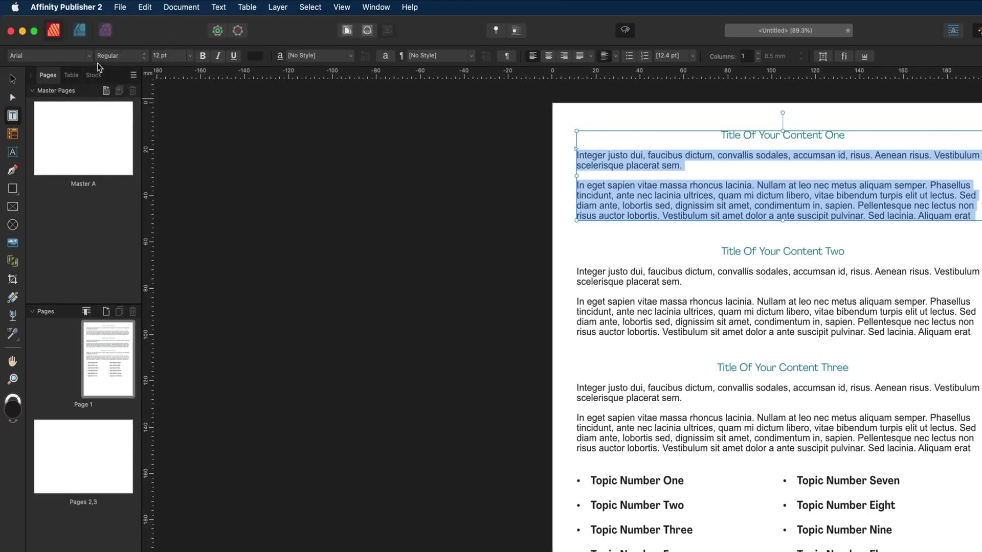
# Set section One's body paragraphs to Agrandir at 15 pt.
pyautogui.click(90, 56)
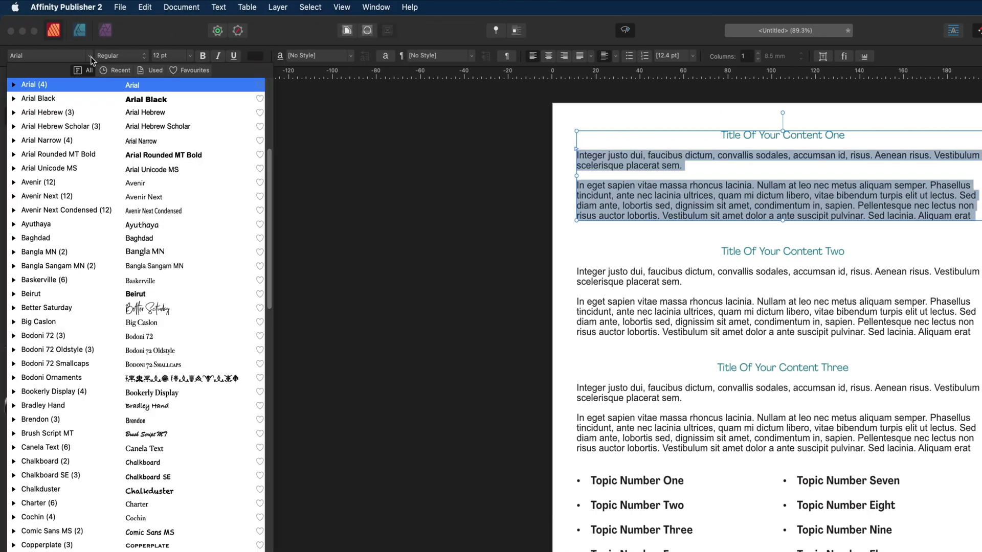
pyautogui.click(117, 70)
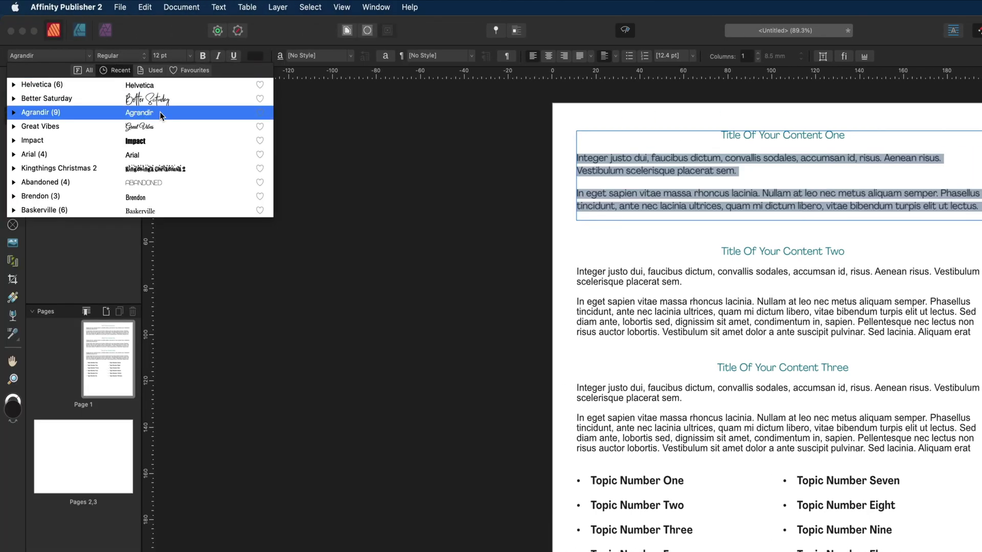
pyautogui.click(160, 115)
pyautogui.click(189, 55)
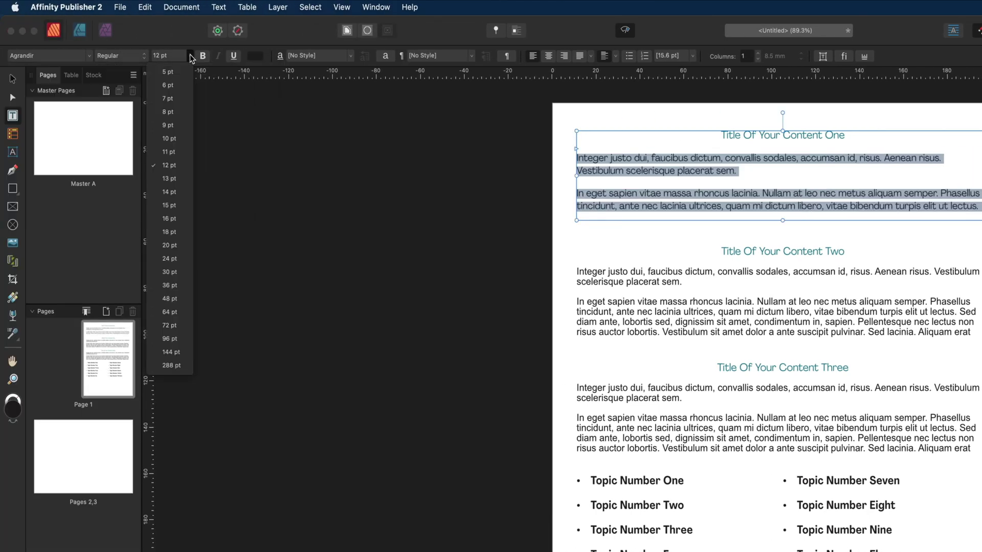
pyautogui.click(178, 207)
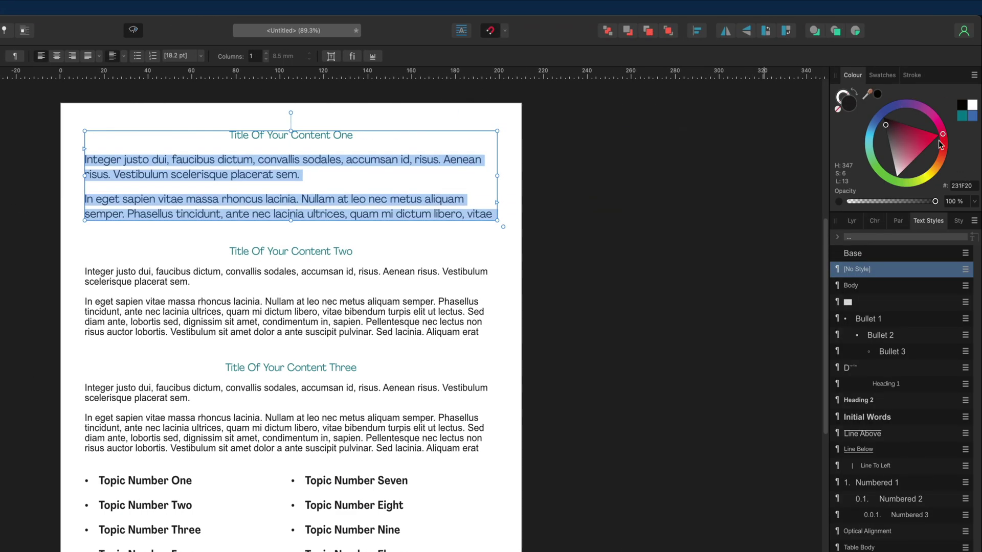
# Colour the paragraphs red, then try the Body style and undo it.
pyautogui.click(940, 135)
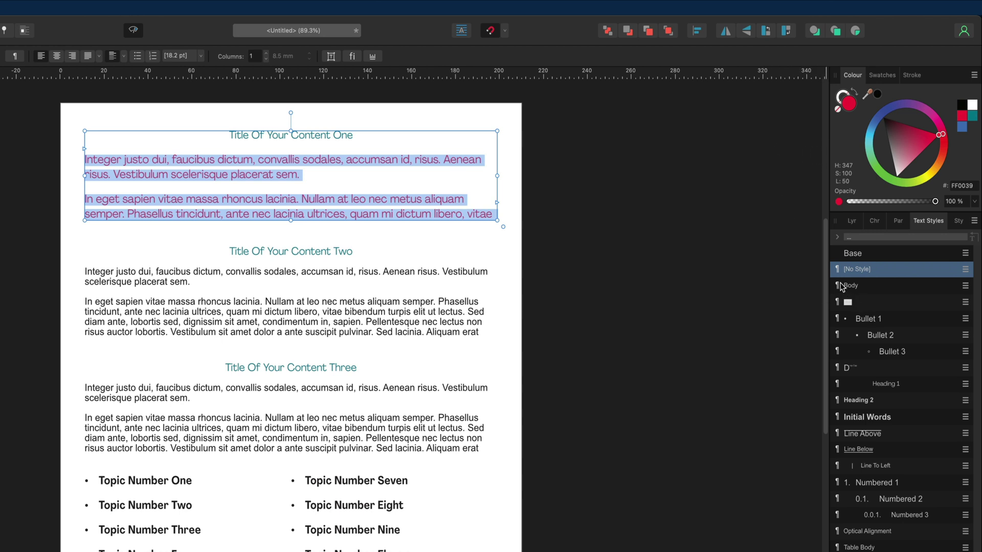
pyautogui.click(881, 290)
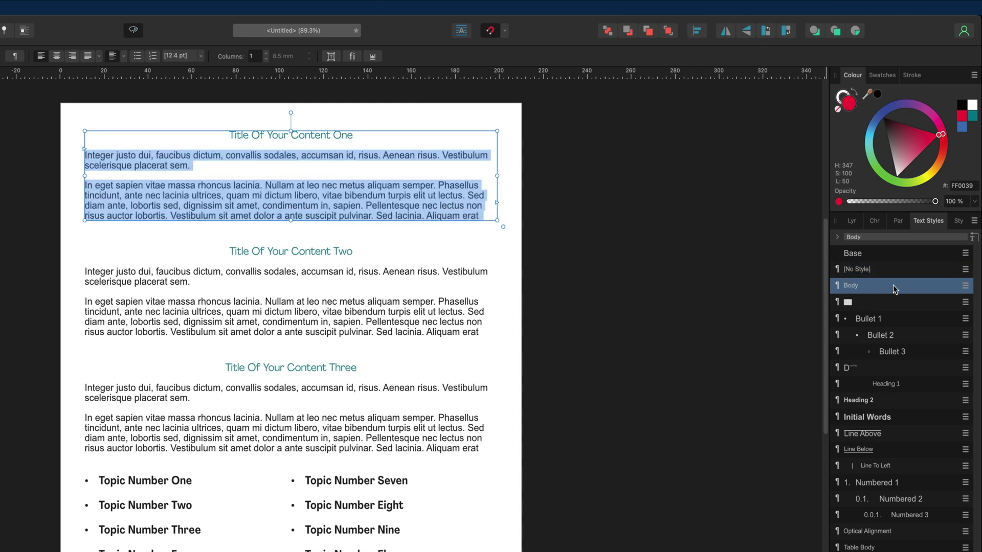
pyautogui.press('super+z')
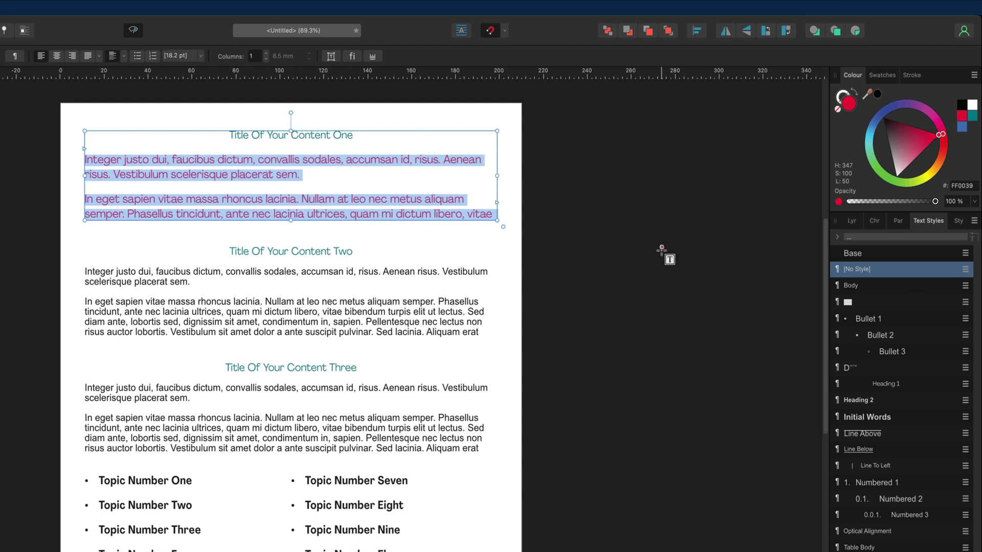
# Update the Body style from the red Agrandir text and apply it to sections Two and Three.
pyautogui.click(965, 285)
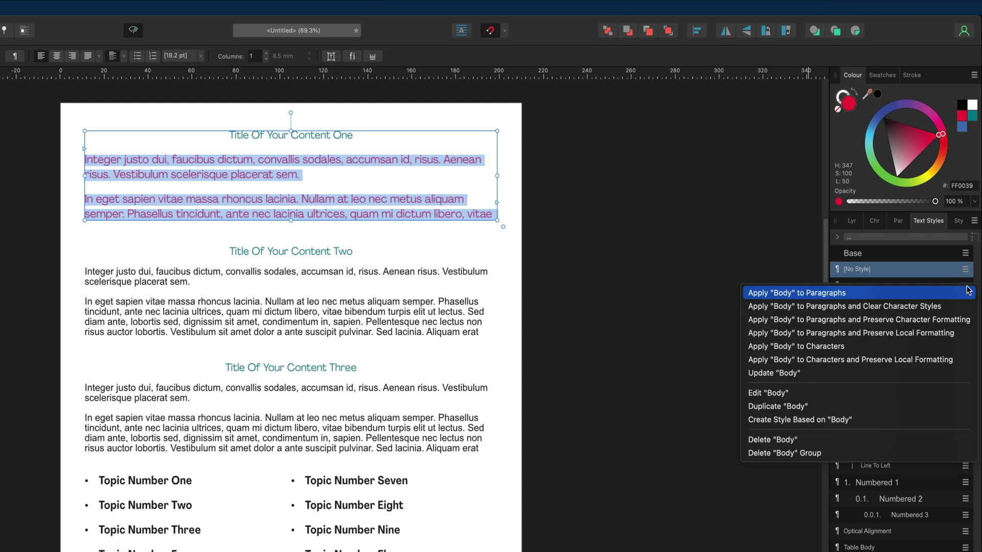
pyautogui.click(784, 374)
pyautogui.moveTo(85, 271); pyautogui.dragTo(479, 332)
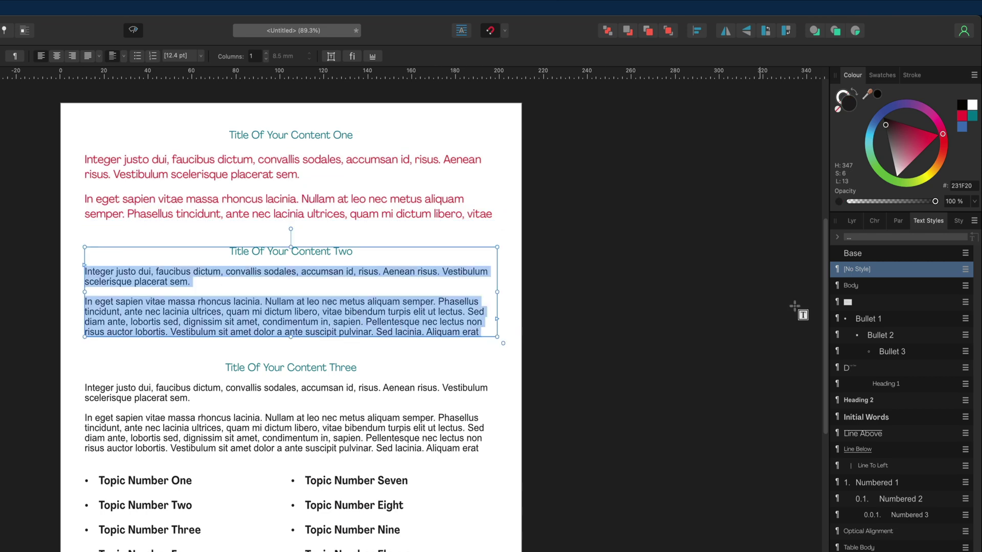
pyautogui.click(851, 286)
pyautogui.moveTo(86, 388); pyautogui.dragTo(445, 458)
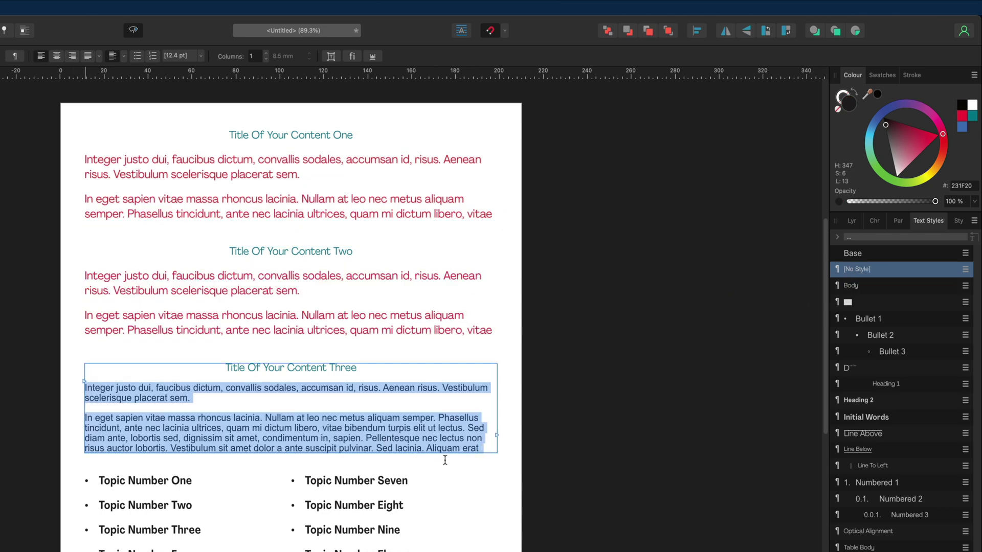
pyautogui.click(888, 286)
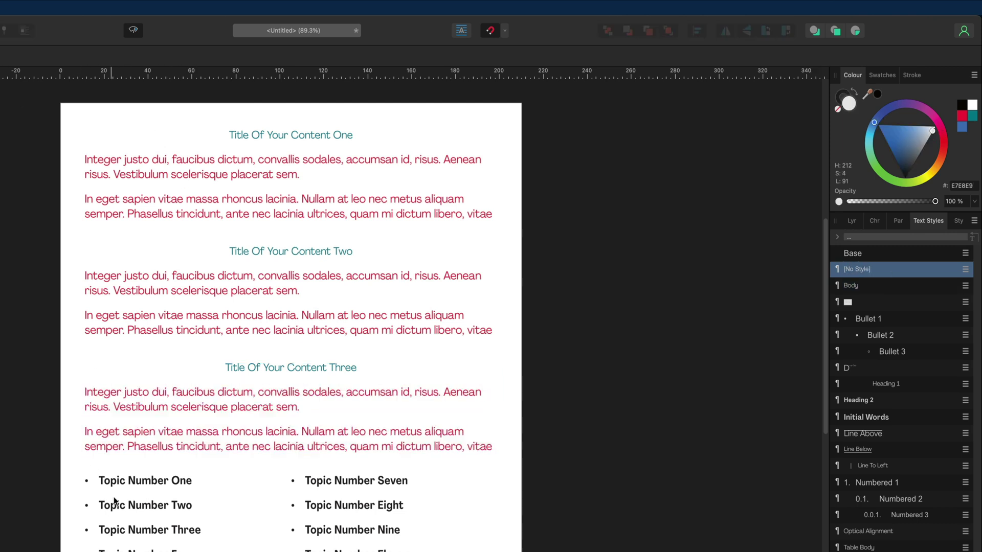
# Set the six left-column bullets to Great Vibes, orange FFA900, at 20 pt.
pyautogui.click(140, 485)
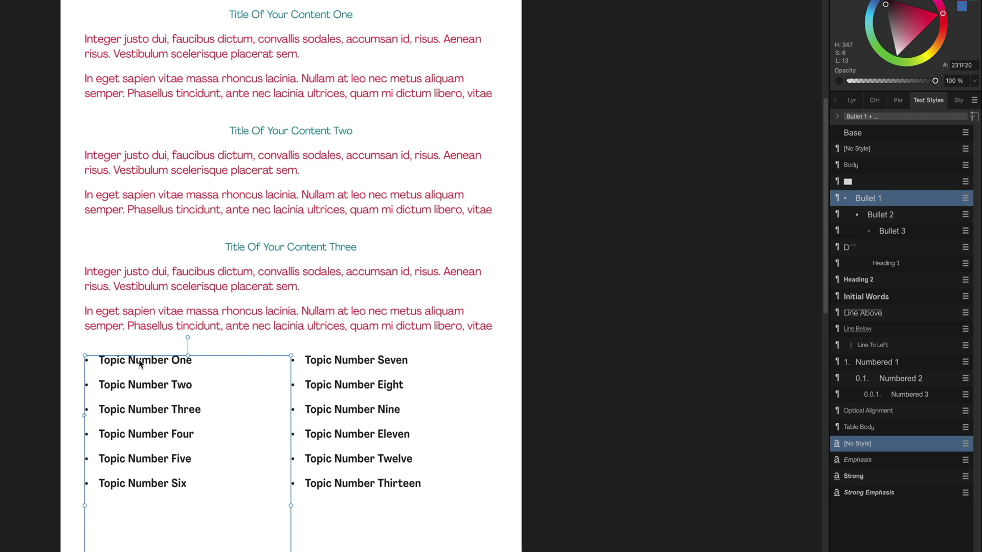
pyautogui.moveTo(212, 489); pyautogui.dragTo(74, 357)
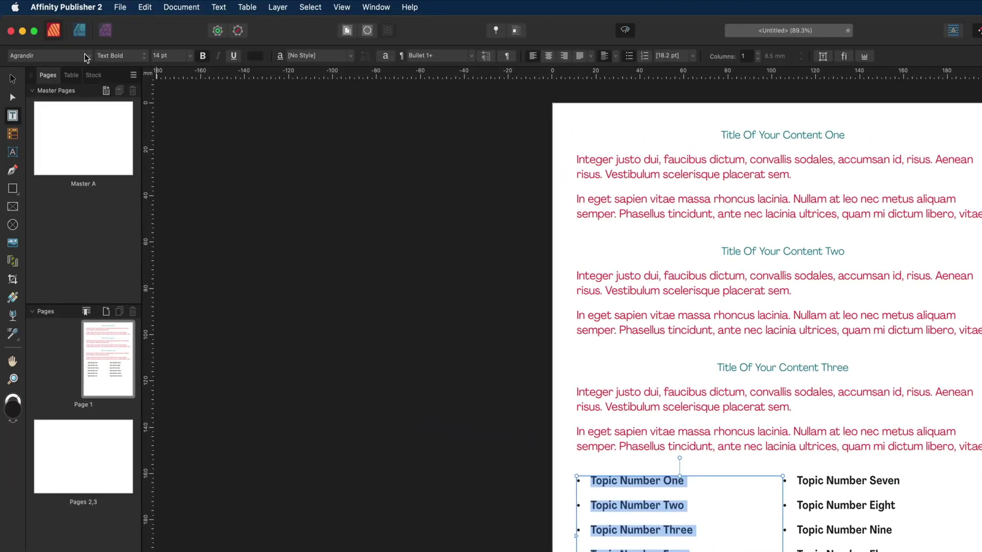
pyautogui.click(84, 54)
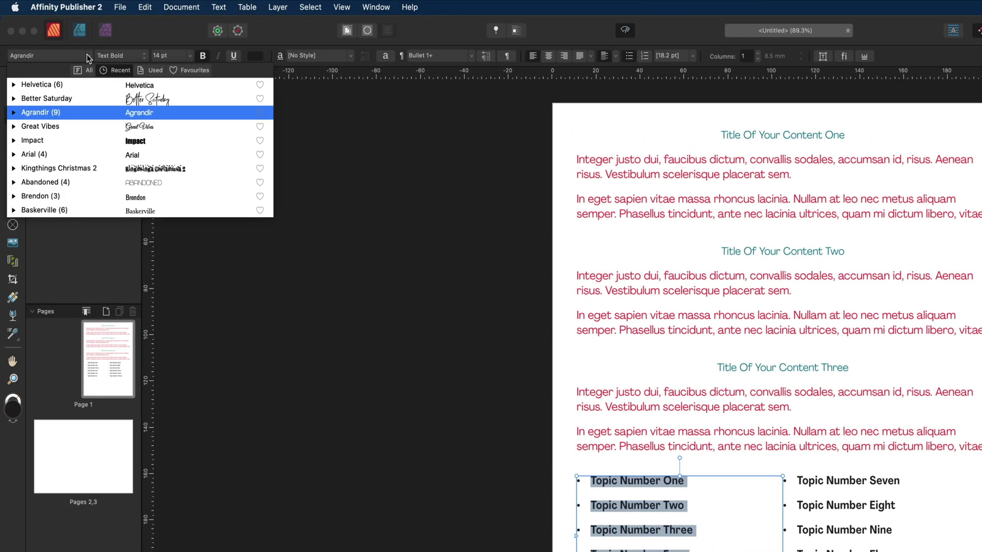
pyautogui.click(154, 127)
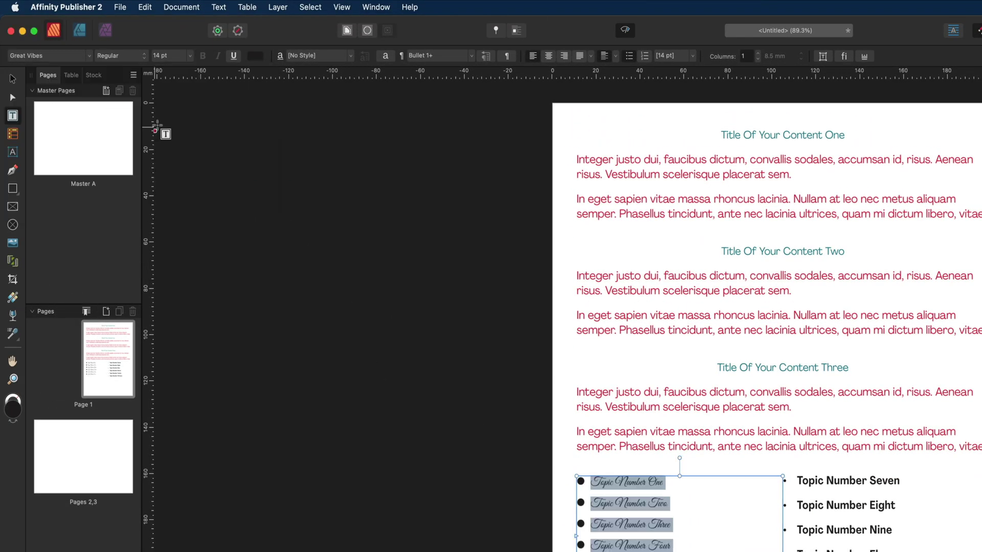
pyautogui.click(255, 56)
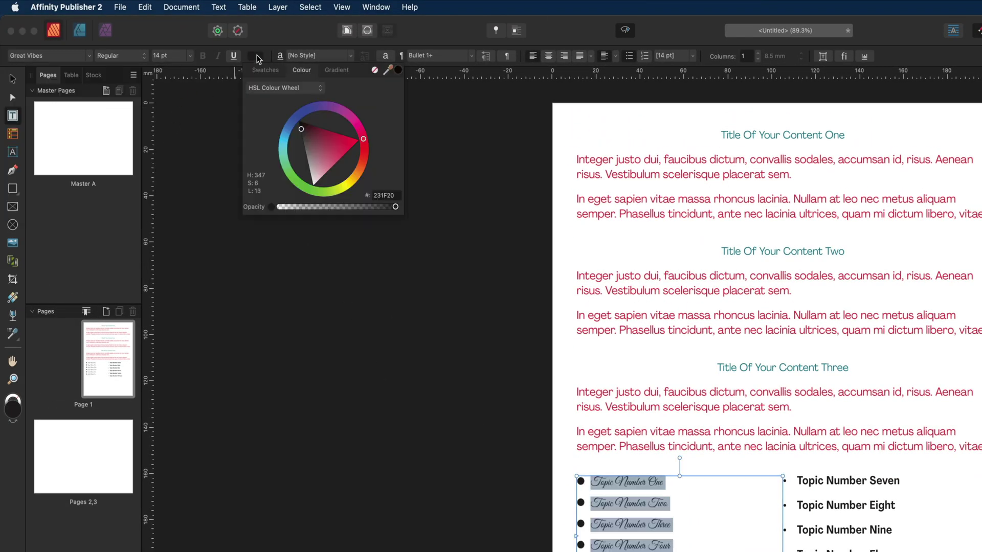
pyautogui.click(350, 178)
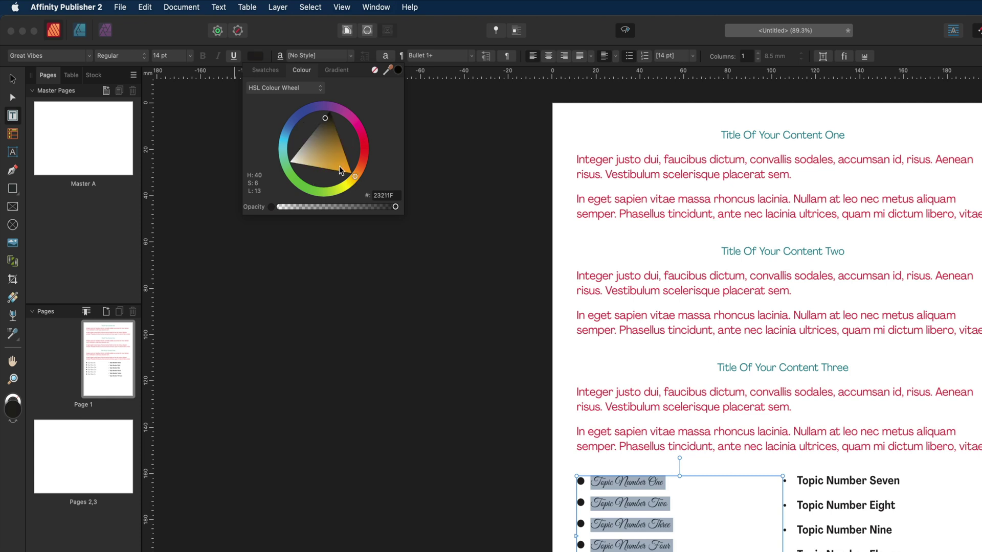
pyautogui.click(189, 56)
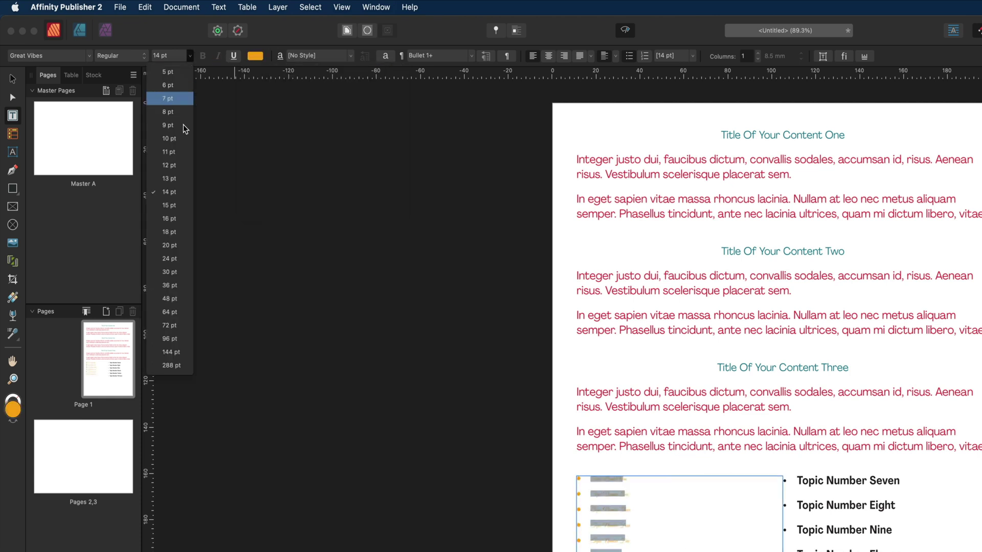
pyautogui.click(183, 246)
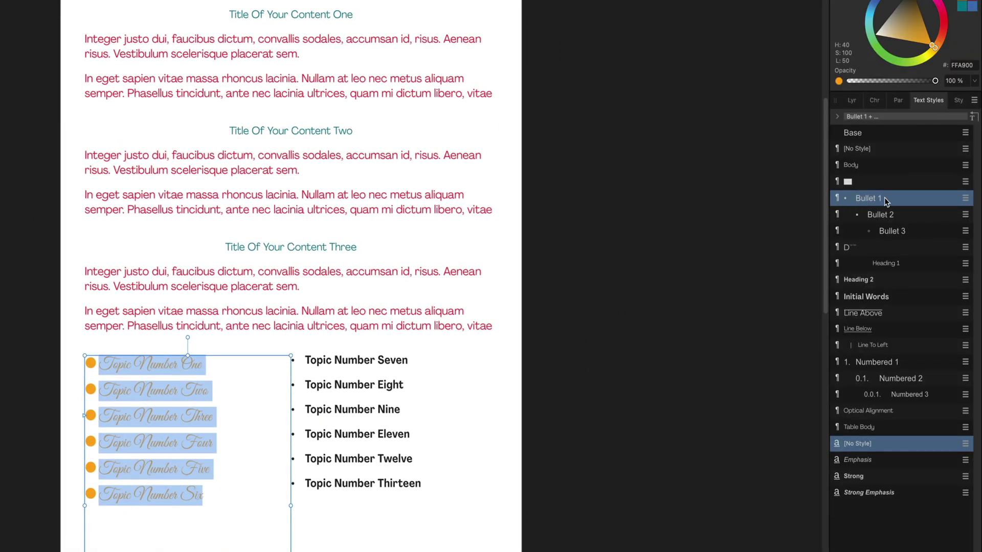
# Update Bullet 1 from the orange script bullets and apply it to Topic Seven–Thirteen.
pyautogui.click(967, 199)
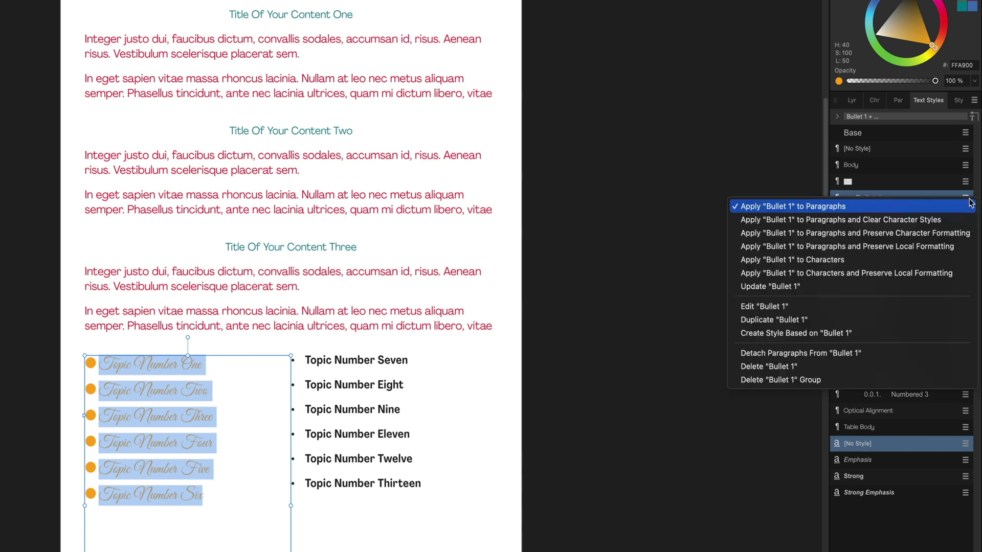
pyautogui.click(788, 287)
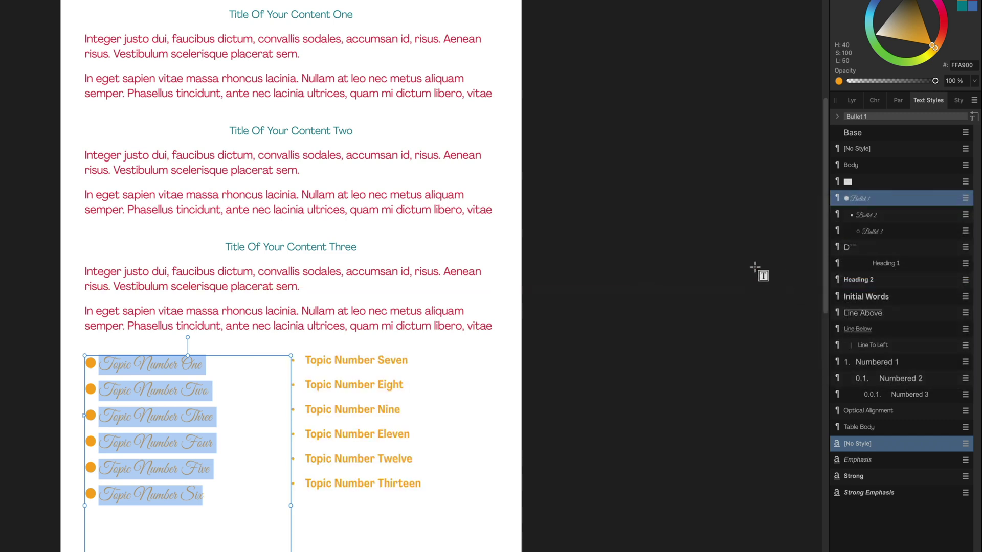
pyautogui.click(389, 417)
pyautogui.moveTo(421, 483); pyautogui.dragTo(272, 367)
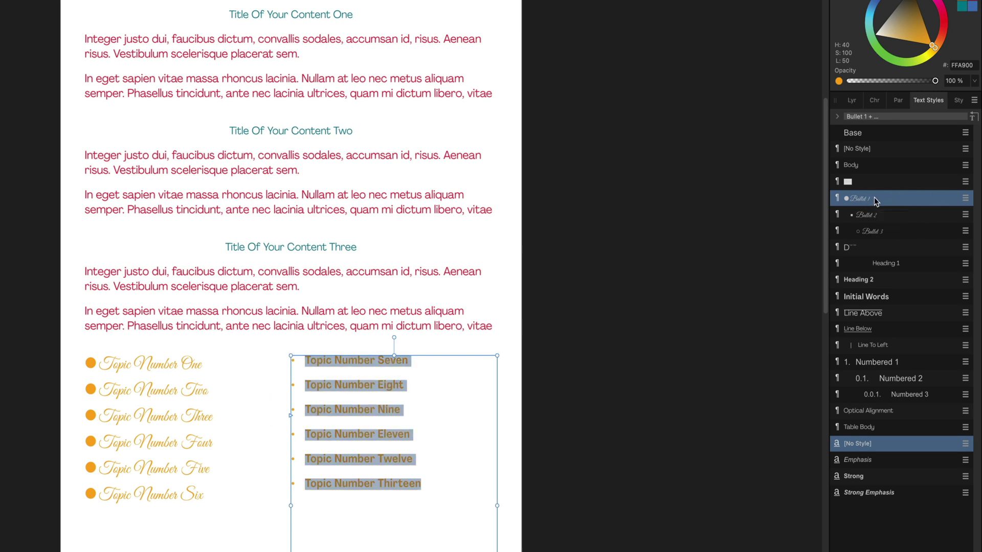
pyautogui.click(873, 197)
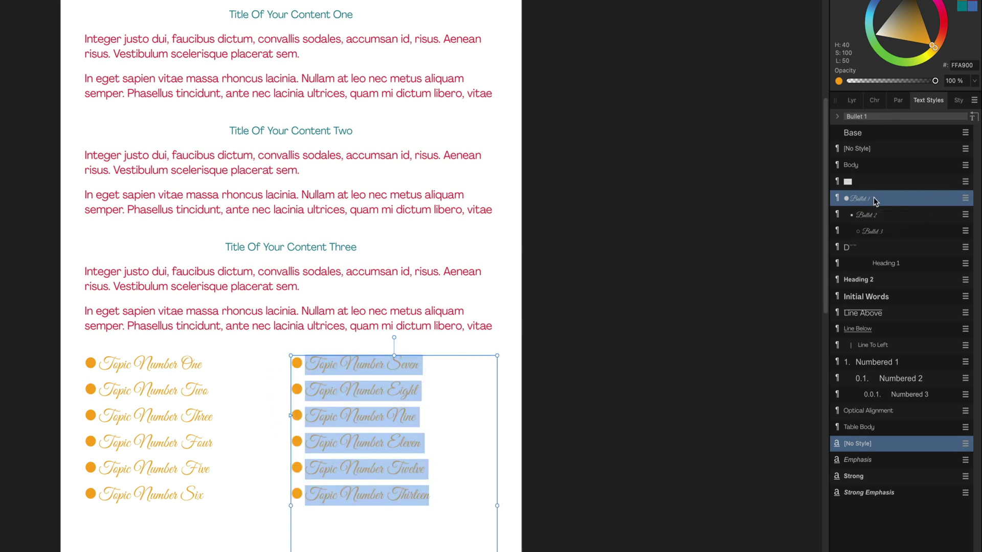
pyautogui.click(182, 411)
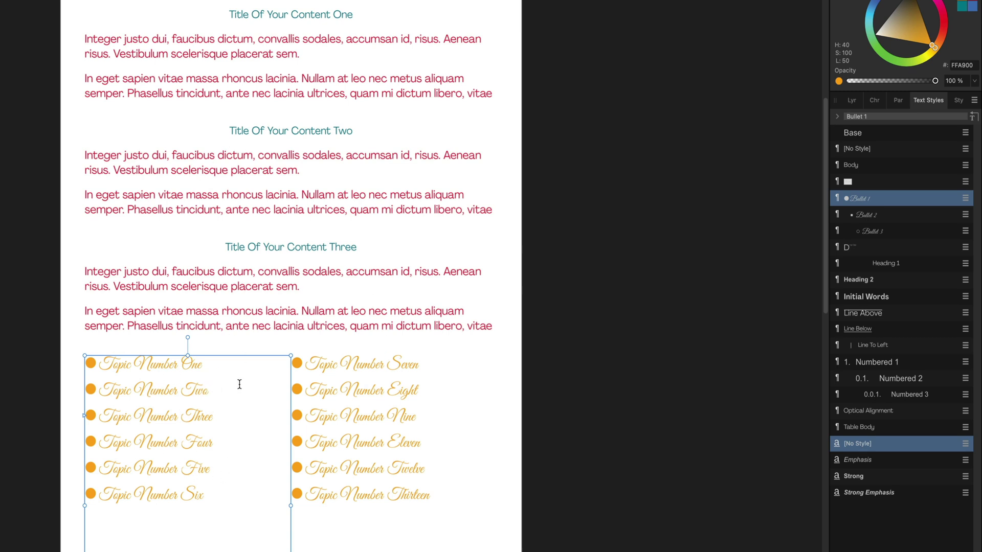
# Recolour the left bullets blue 007BFF and update Bullet 1 to match, then select section Three's body.
pyautogui.moveTo(224, 501); pyautogui.dragTo(75, 376)
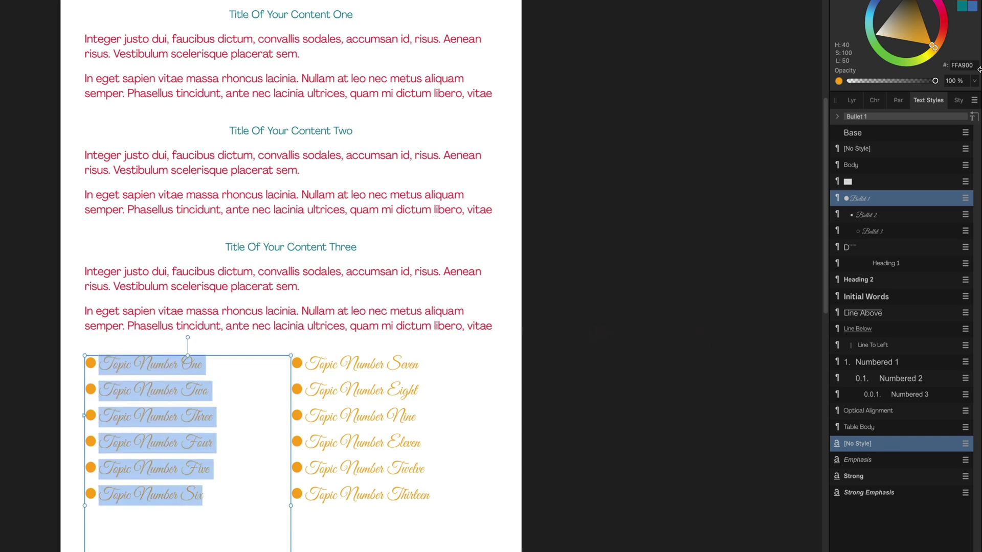
pyautogui.click(977, 10)
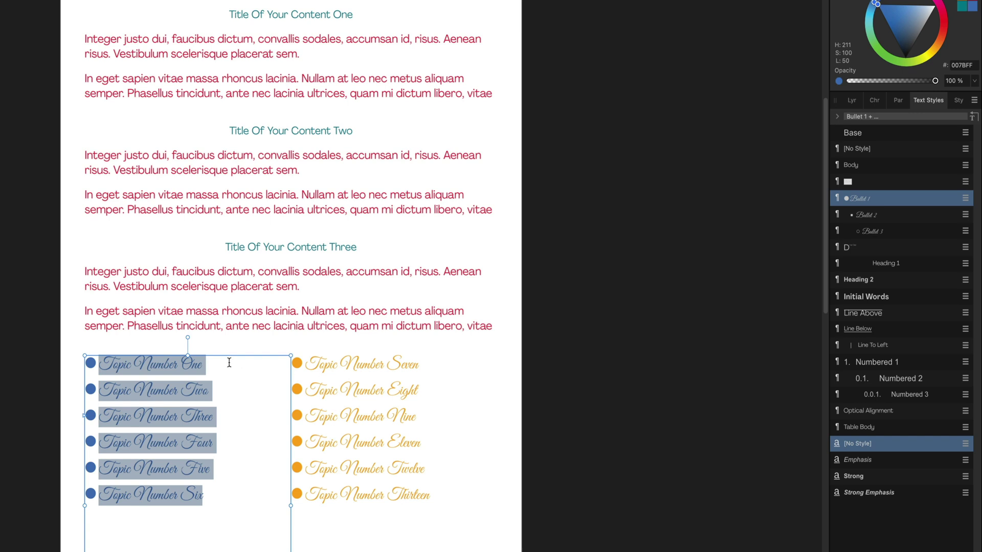
pyautogui.click(964, 199)
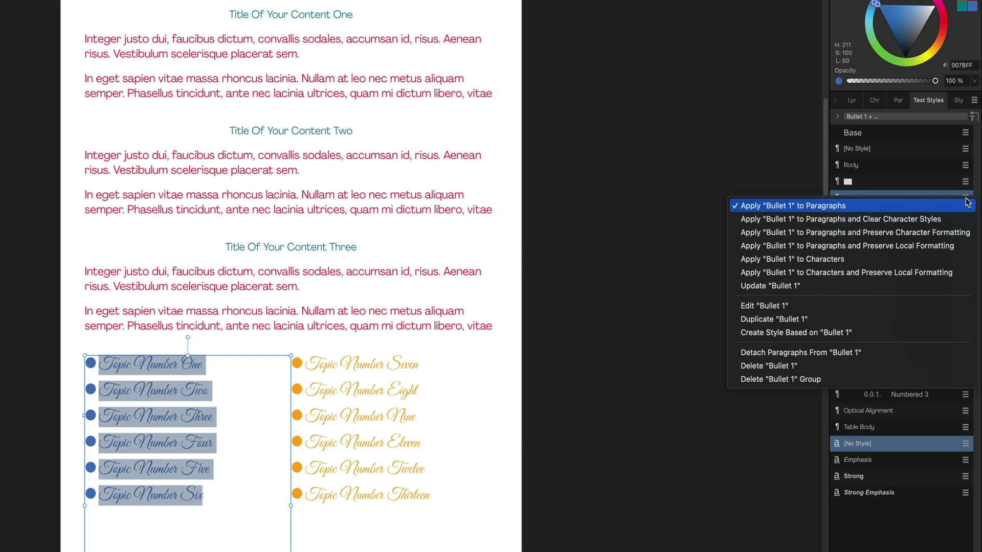
pyautogui.click(794, 286)
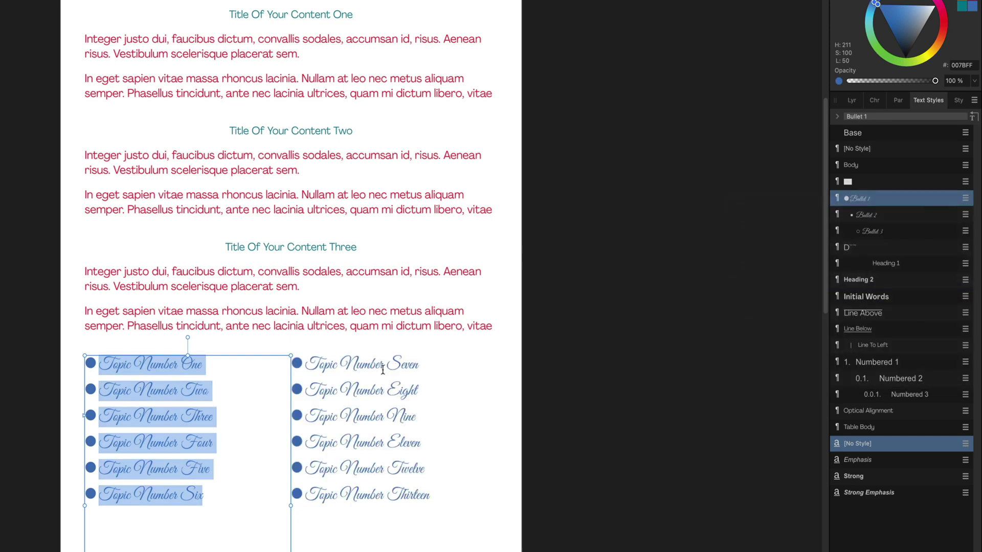
pyautogui.click(316, 322)
pyautogui.moveTo(495, 328); pyautogui.dragTo(249, 294)
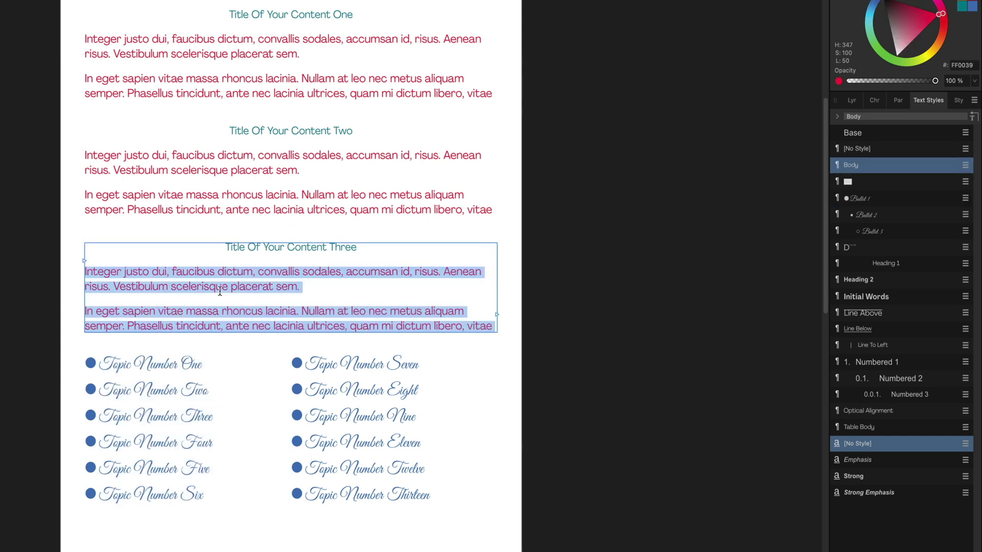
# Colour section Three's body teal 007E91 and update the Body style to that colour.
pyautogui.click(961, 8)
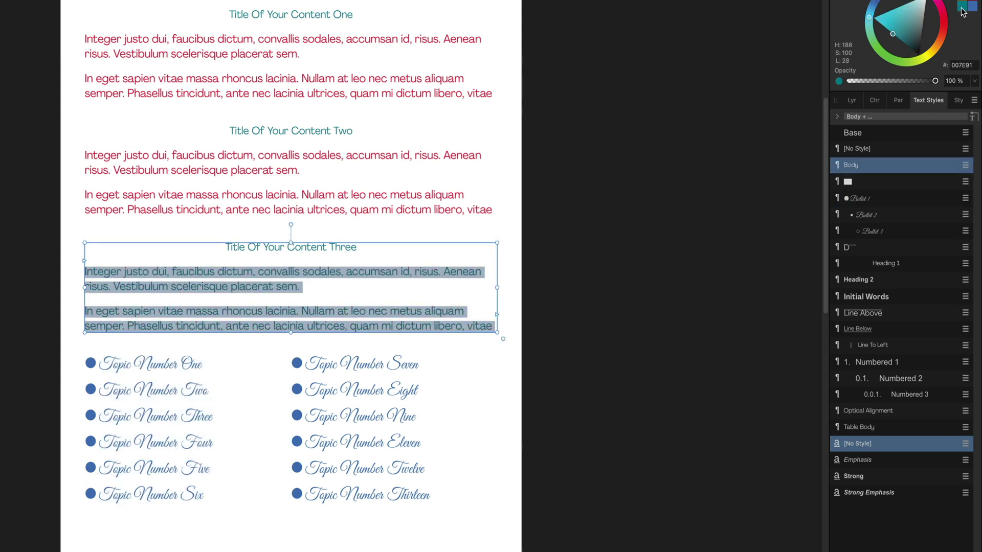
pyautogui.click(965, 165)
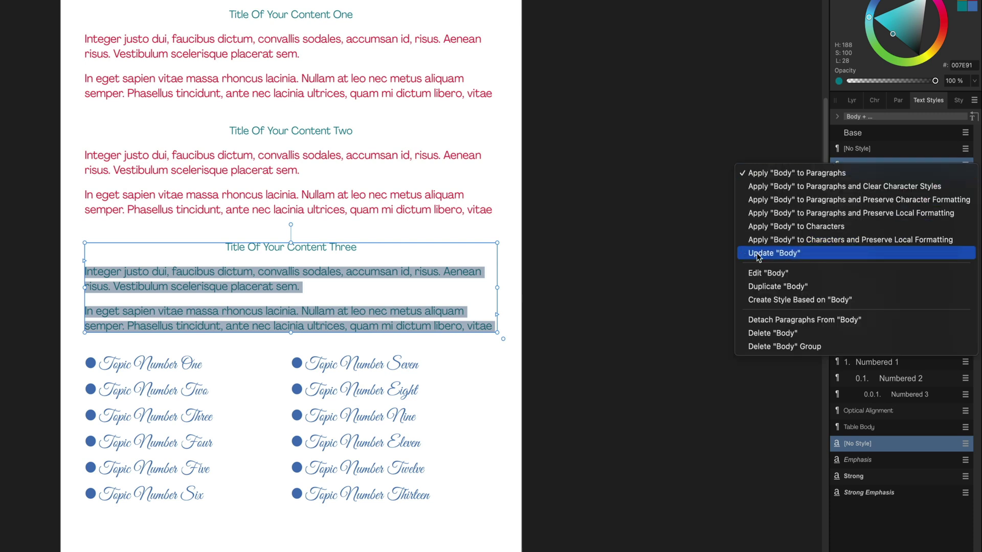
pyautogui.click(786, 253)
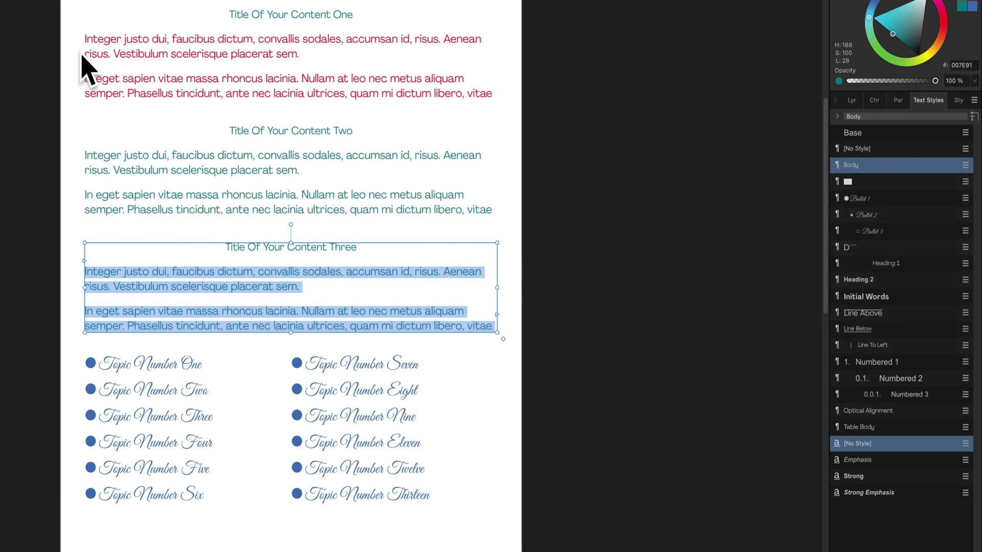
pyautogui.press('Escape')
pyautogui.press('Escape')
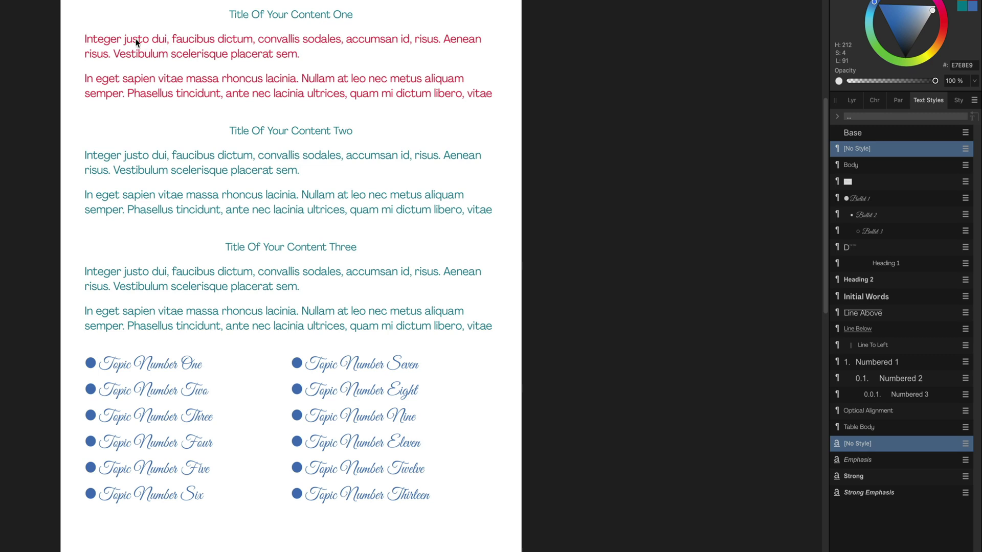
pyautogui.click(105, 41)
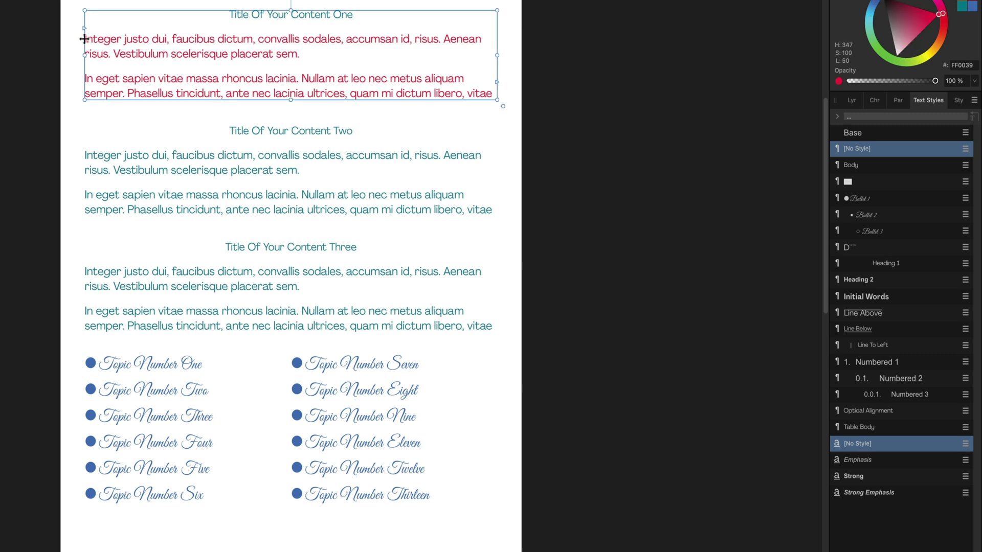
# Apply Body to section One's text, then recolour section Two's body #917500 and update Body.
pyautogui.hotkey('ctrl', 'a')
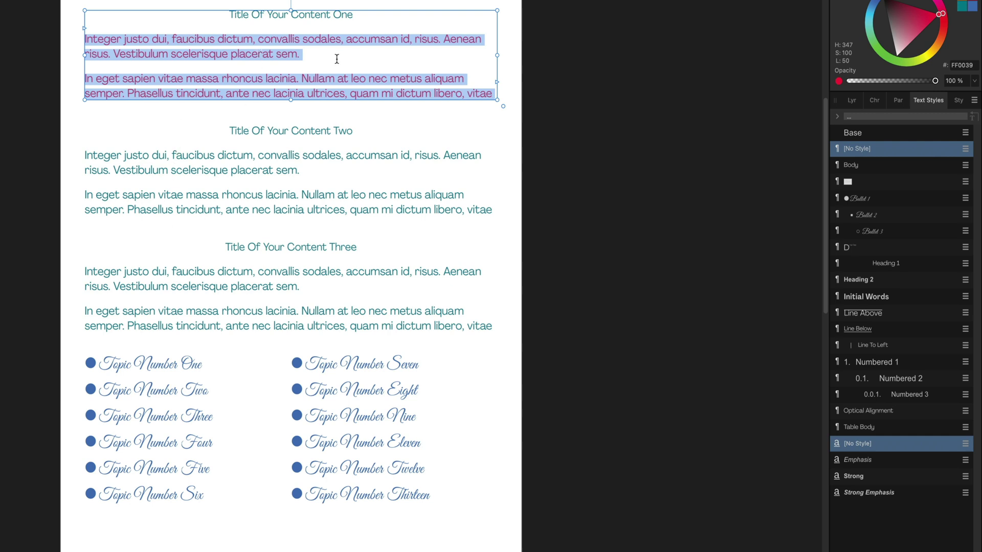
pyautogui.click(858, 166)
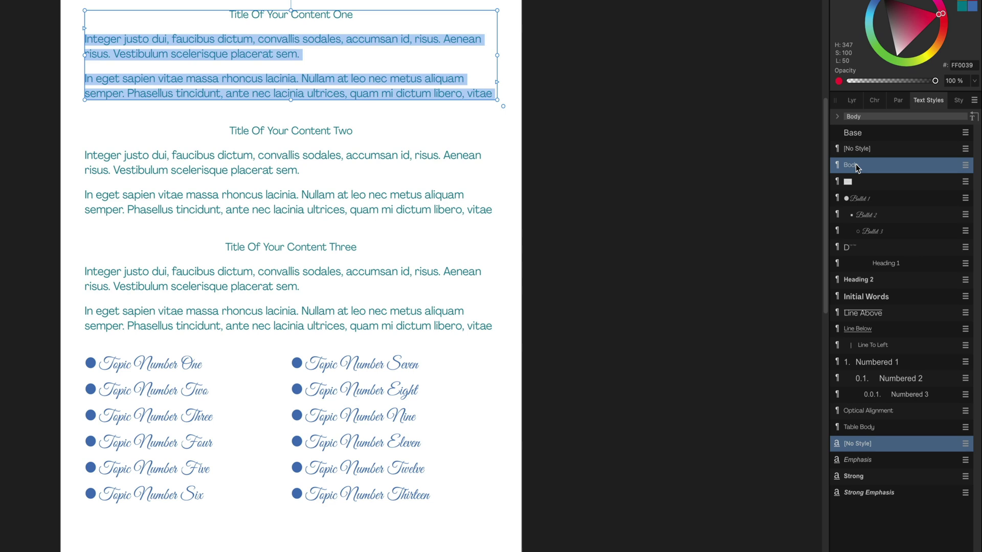
pyautogui.click(357, 204)
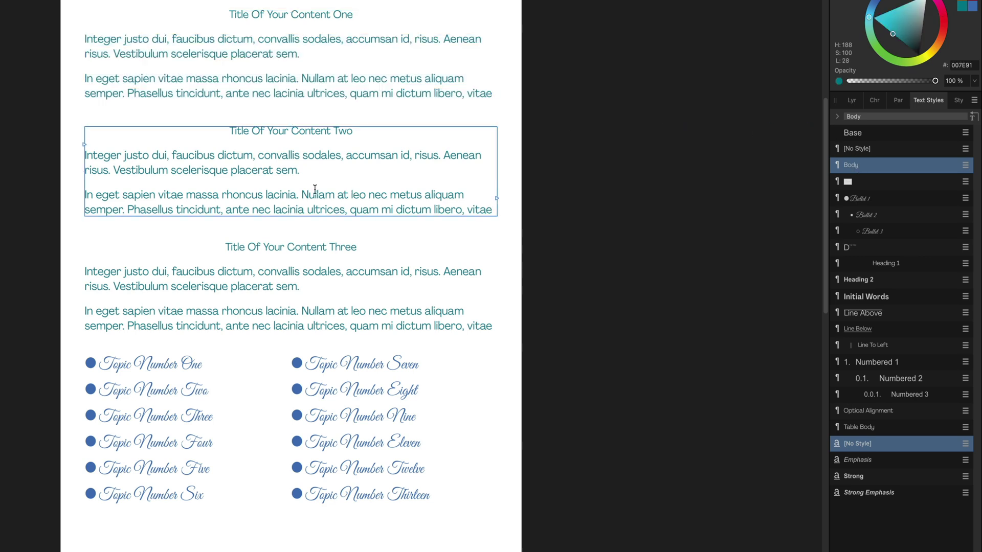
pyautogui.hotkey('ctrl', 'a')
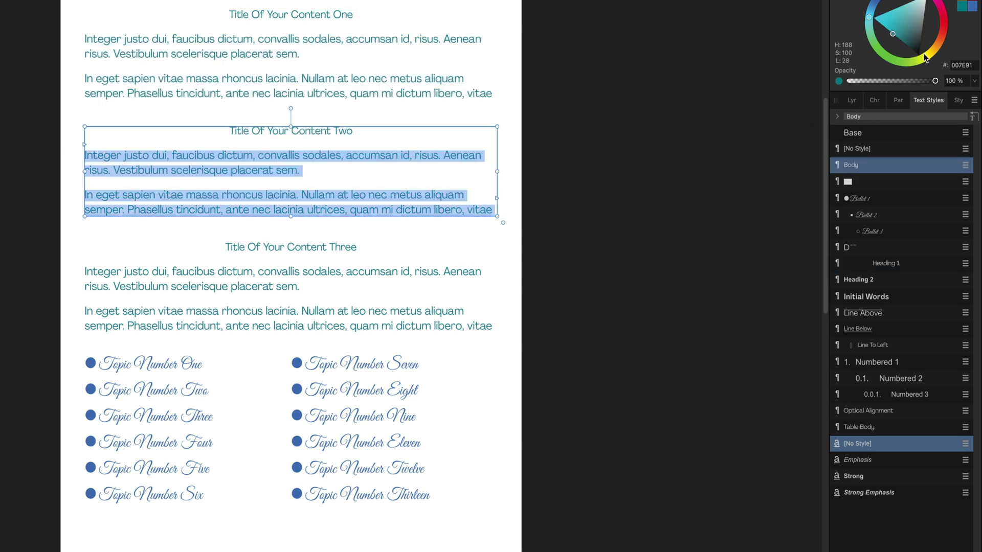
pyautogui.click(930, 52)
pyautogui.click(964, 165)
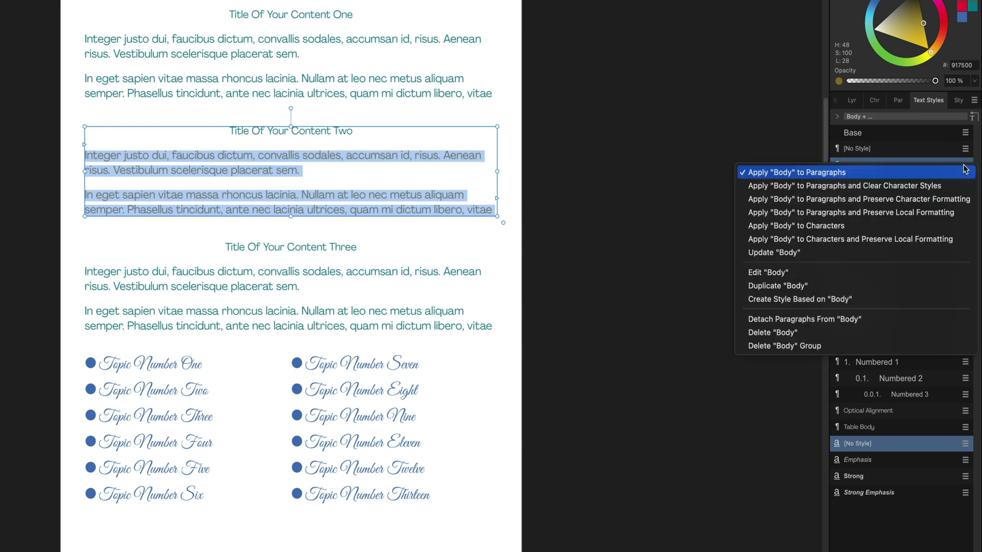
pyautogui.click(839, 252)
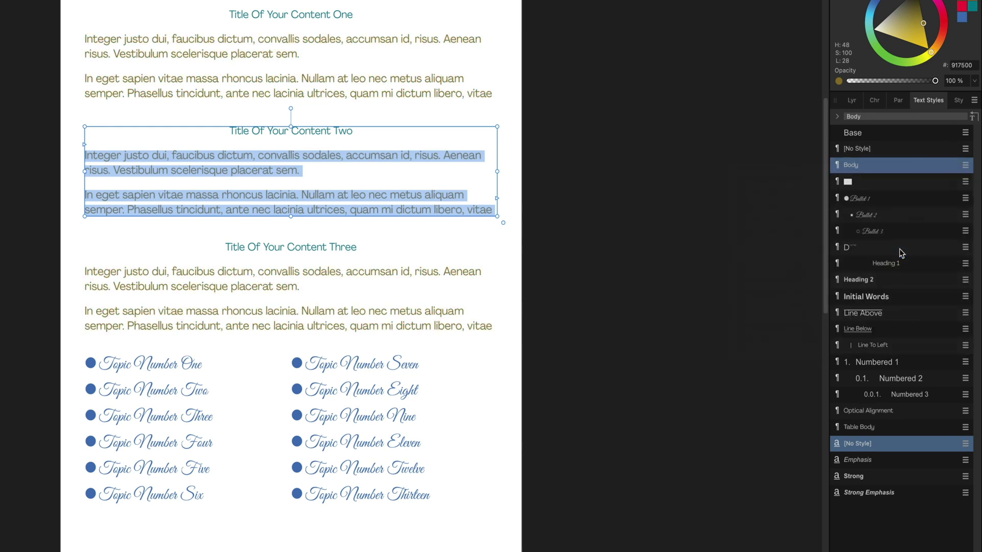
pyautogui.press('Escape')
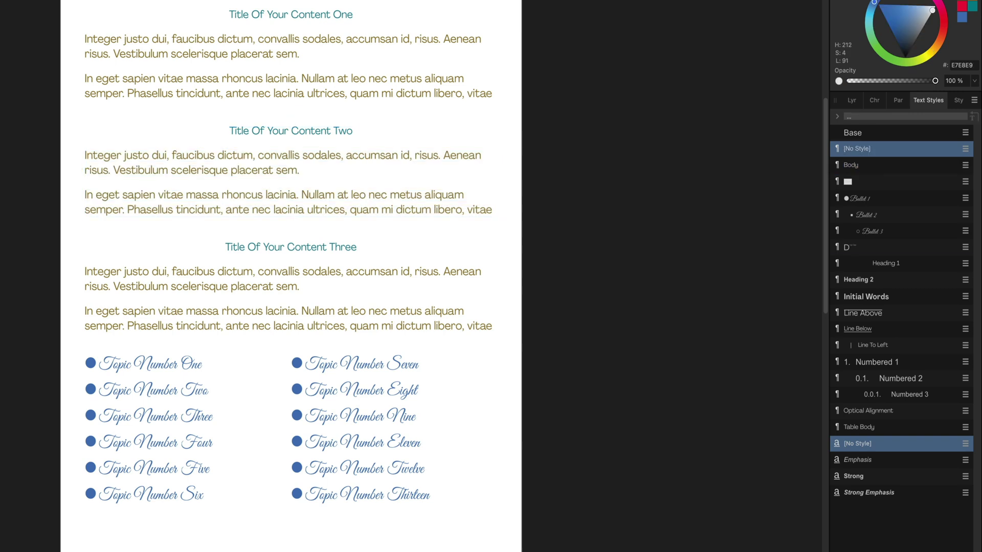
# Colour the section Two heading red #FF0039 and update Heading 1 to match.
pyautogui.click(247, 126)
pyautogui.doubleClick(247, 127)
pyautogui.moveTo(247, 128); pyautogui.dragTo(355, 132)
pyautogui.click(961, 6)
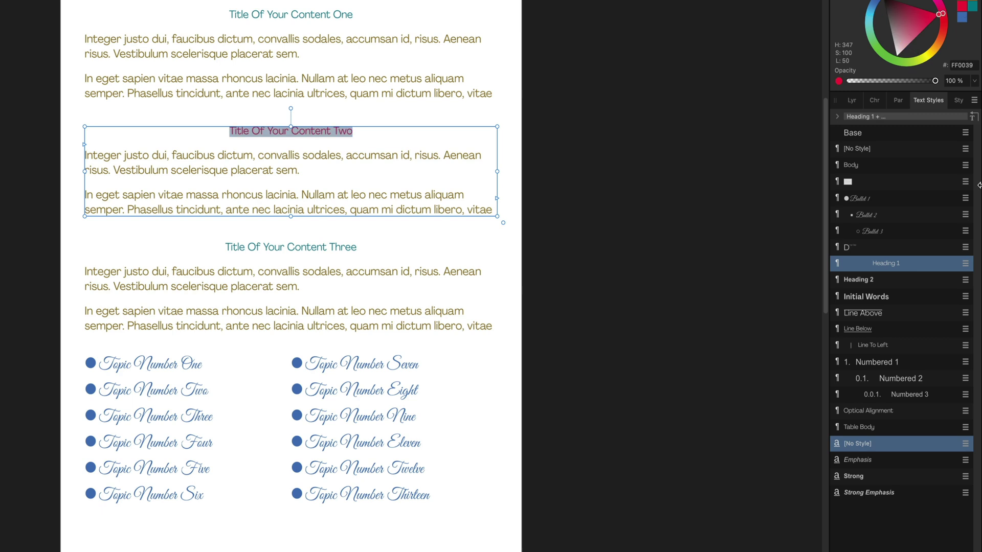
pyautogui.click(964, 263)
pyautogui.click(892, 361)
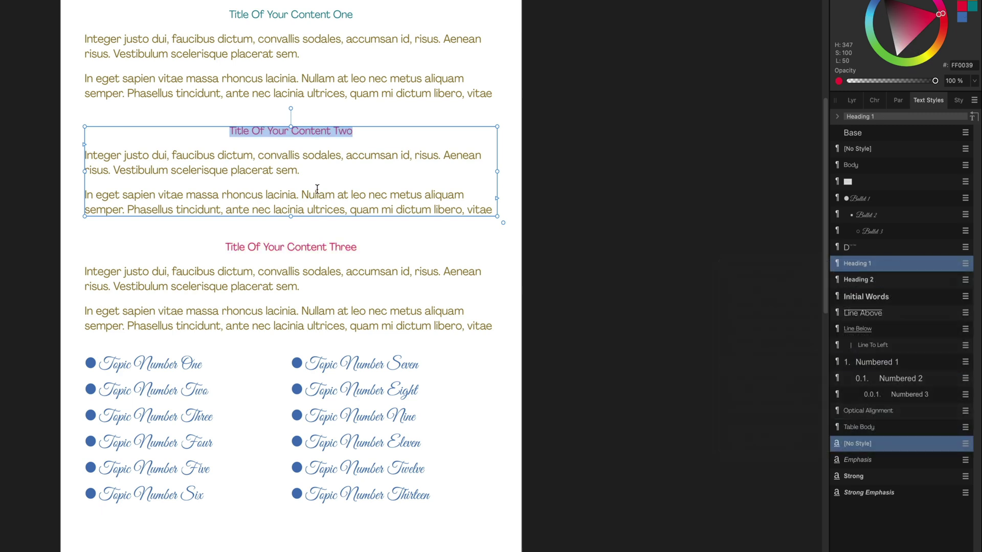
# Apply Heading 1 to the title 'Title Of Your Content One'.
pyautogui.click(229, 14)
pyautogui.moveTo(229, 14); pyautogui.dragTo(353, 14)
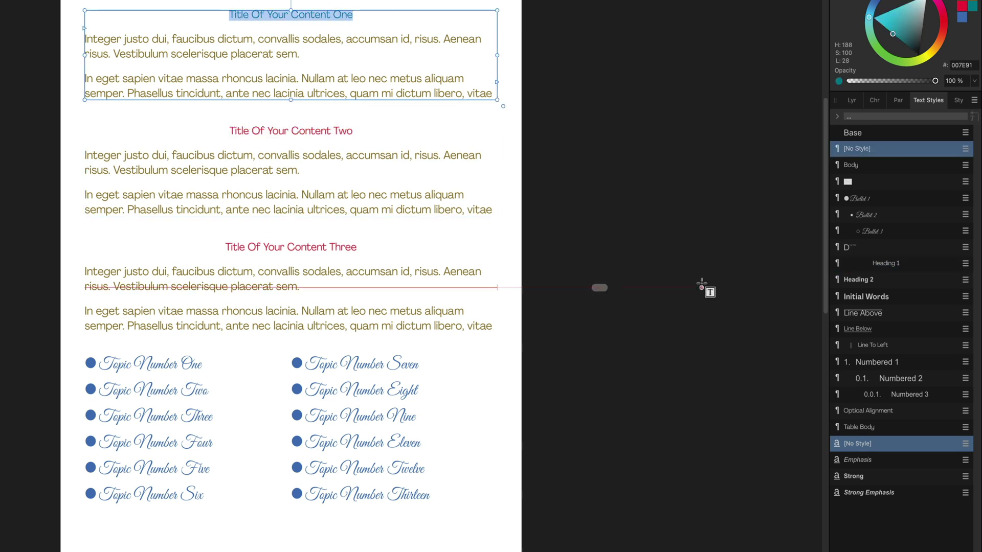
pyautogui.click(892, 263)
# Update Heading 1 from the blue #007BFF section Three heading so all titles turn blue.
pyautogui.moveTo(357, 247); pyautogui.dragTo(228, 245)
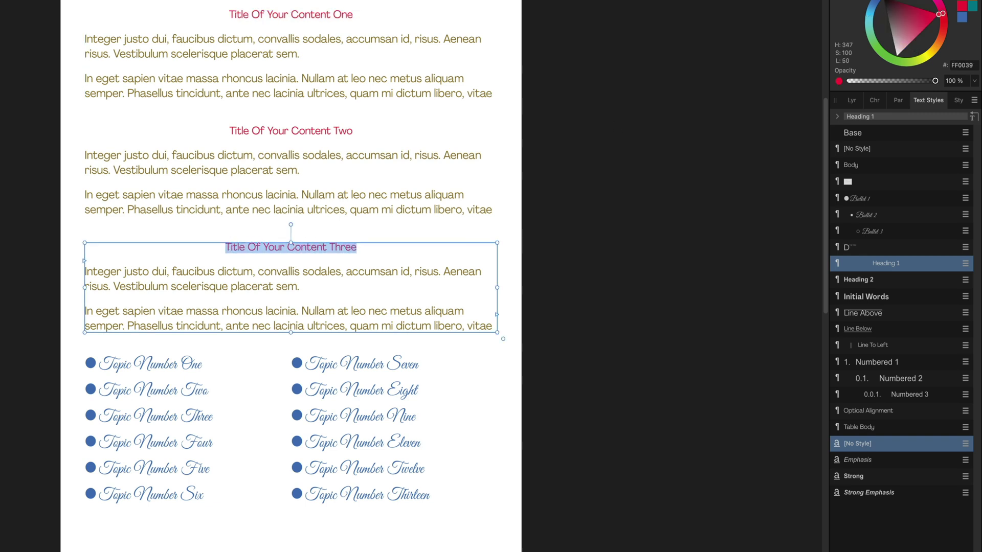
pyautogui.click(965, 263)
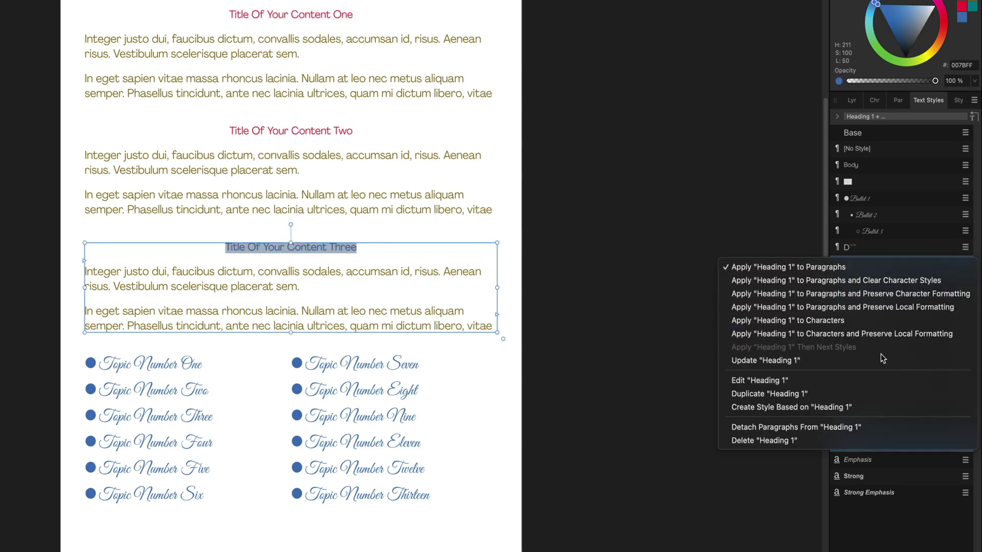
pyautogui.click(882, 360)
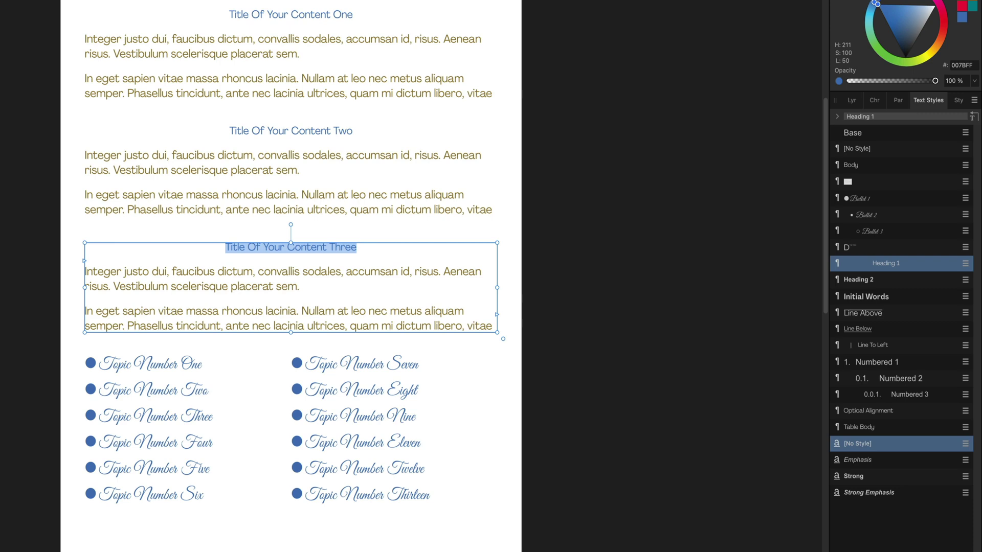
pyautogui.press('Escape')
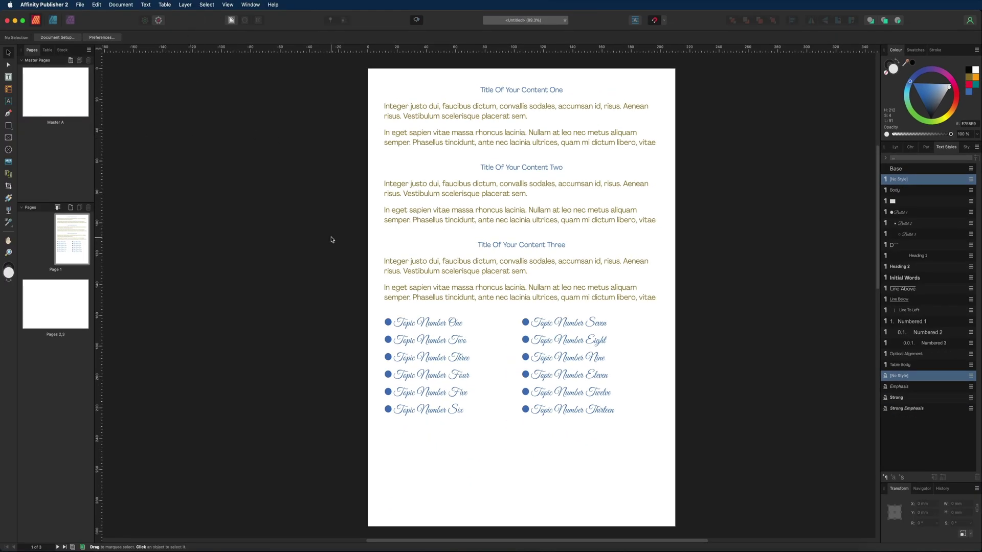
# Set the first section's heading to Impact at 14 pt.
pyautogui.click(439, 139)
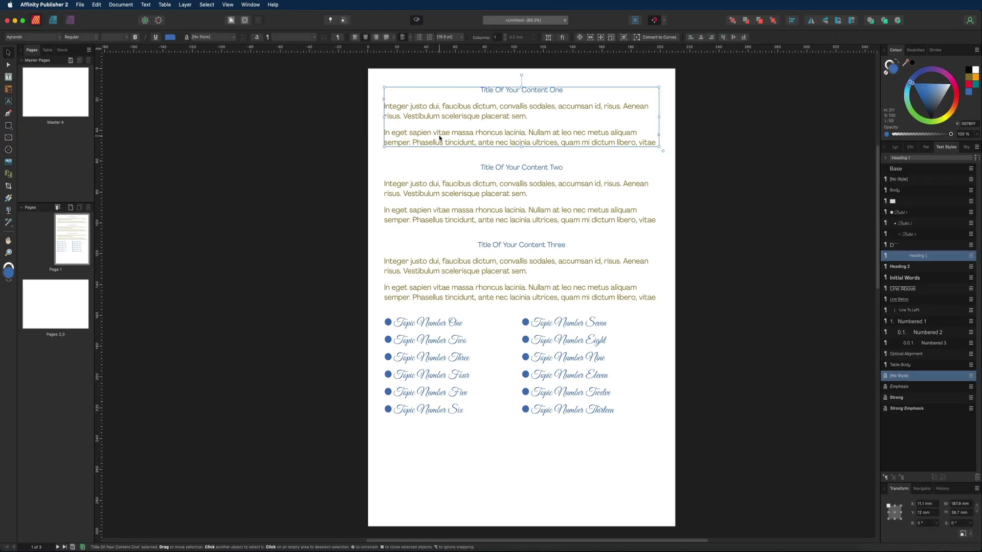
pyautogui.doubleClick(488, 90)
pyautogui.moveTo(481, 89); pyautogui.dragTo(561, 92)
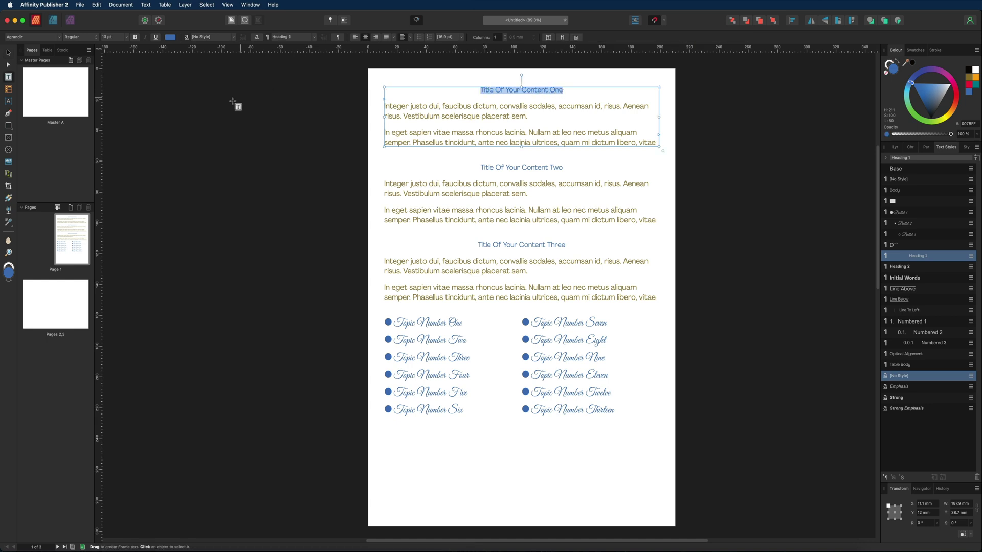
pyautogui.click(60, 37)
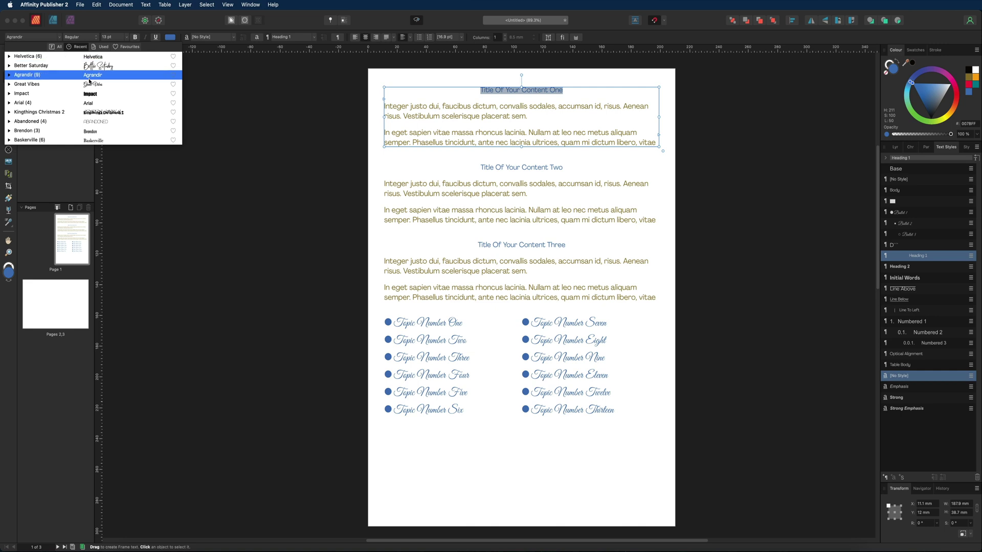
pyautogui.click(95, 94)
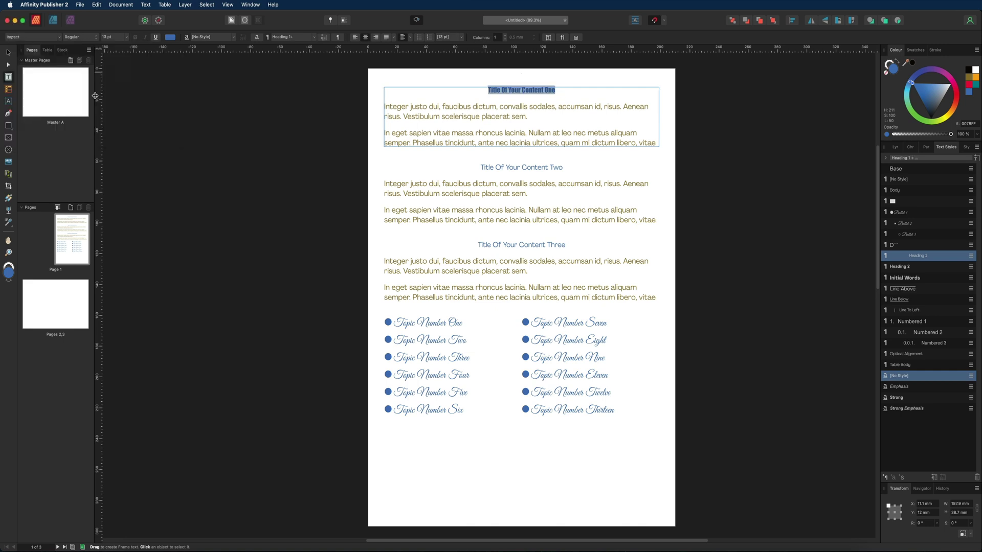
pyautogui.click(126, 37)
pyautogui.click(114, 127)
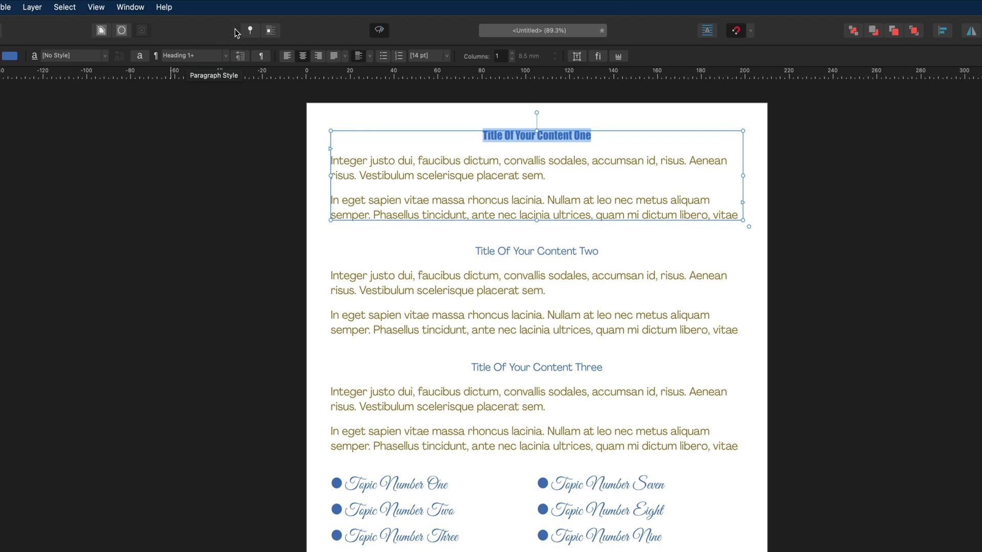
# Switch the first title to Helvetica and update Heading 1 to that look.
pyautogui.moveTo(474, 251); pyautogui.dragTo(600, 253)
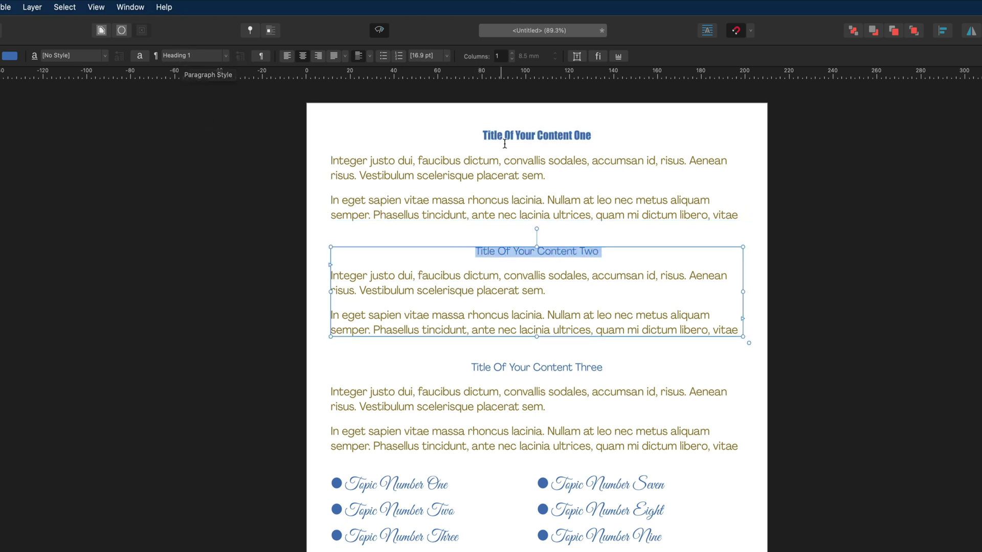
pyautogui.moveTo(483, 134); pyautogui.dragTo(589, 143)
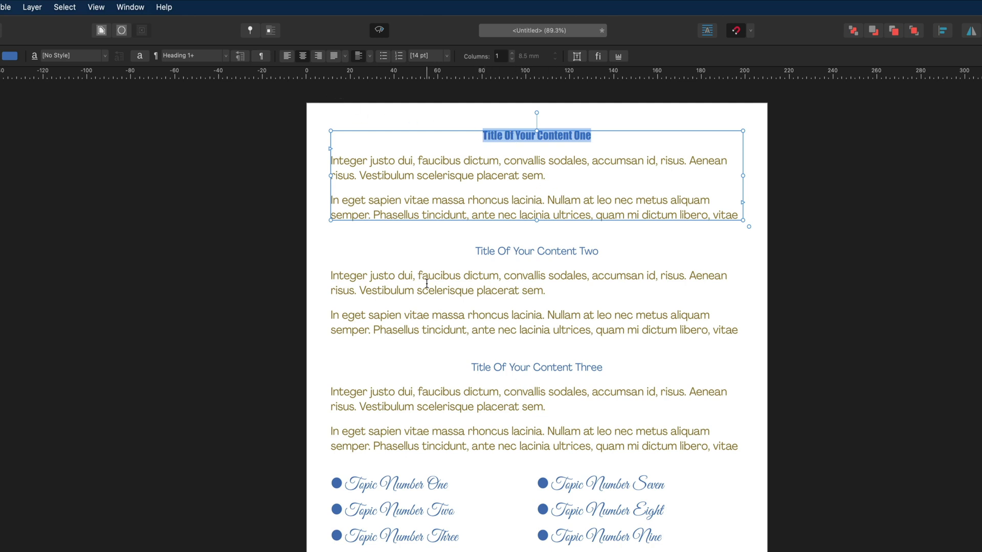
pyautogui.click(241, 57)
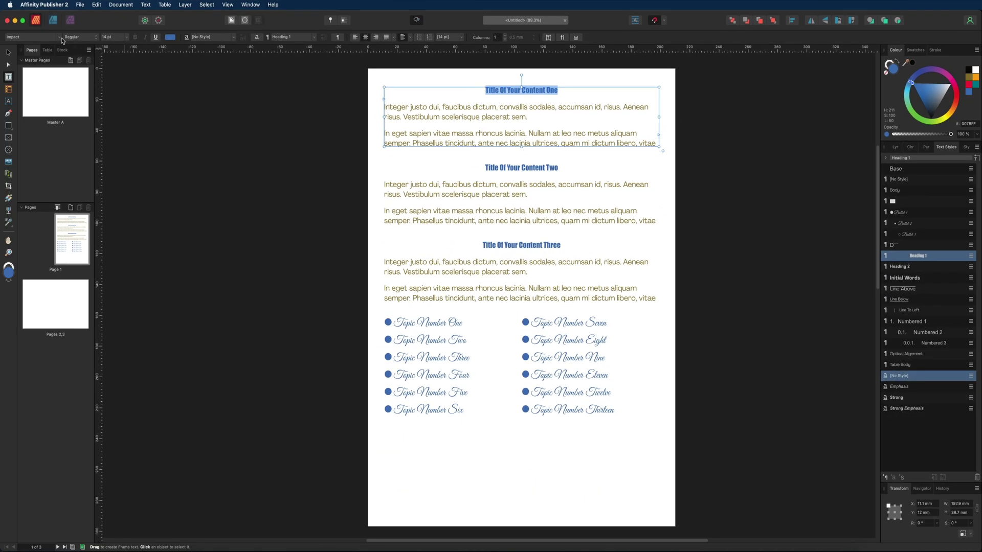
pyautogui.click(62, 41)
pyautogui.click(68, 46)
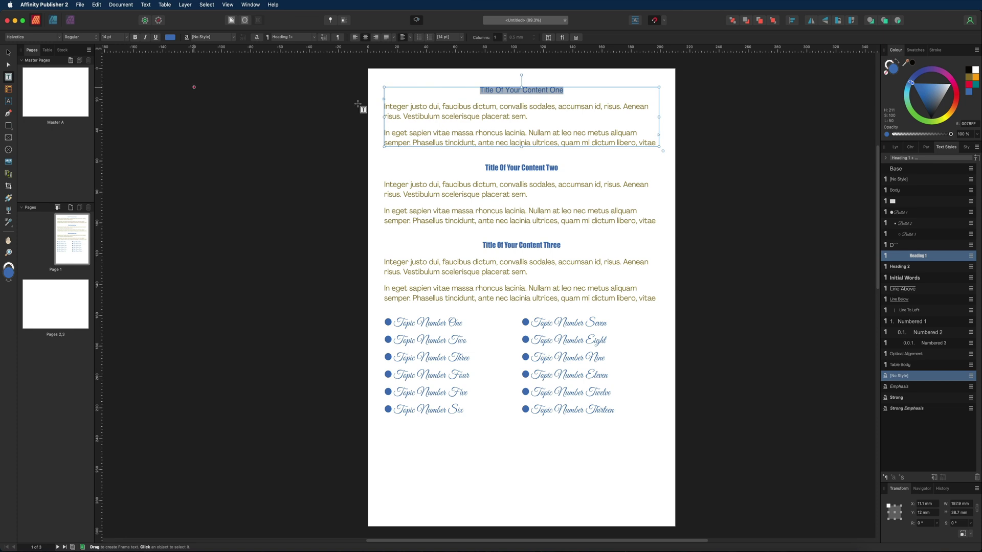
pyautogui.click(970, 256)
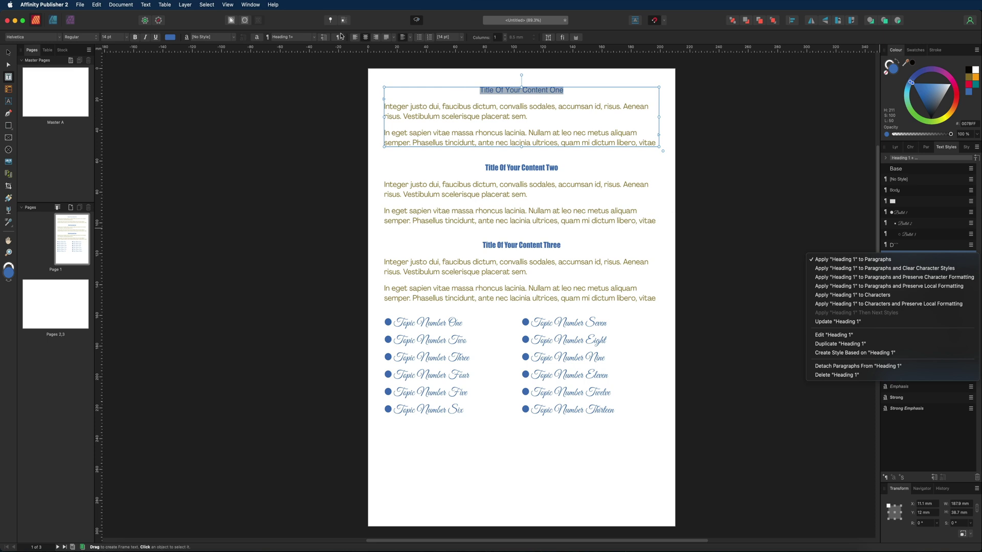
pyautogui.click(324, 37)
pyautogui.click(324, 37)
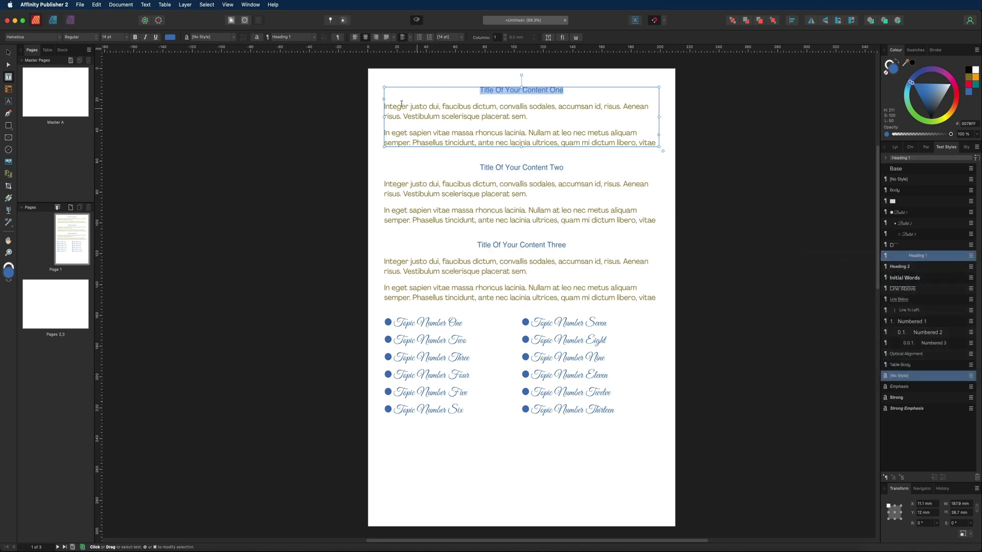
pyautogui.moveTo(384, 106); pyautogui.dragTo(605, 152)
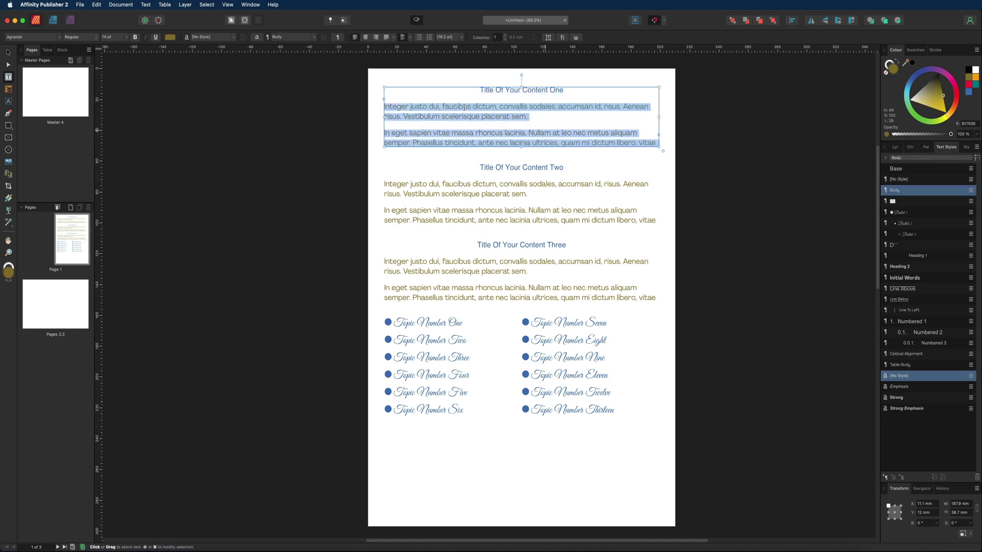
# Set the body text to Great Vibes, update Body, then reset section One's body to [No Style].
pyautogui.click(60, 38)
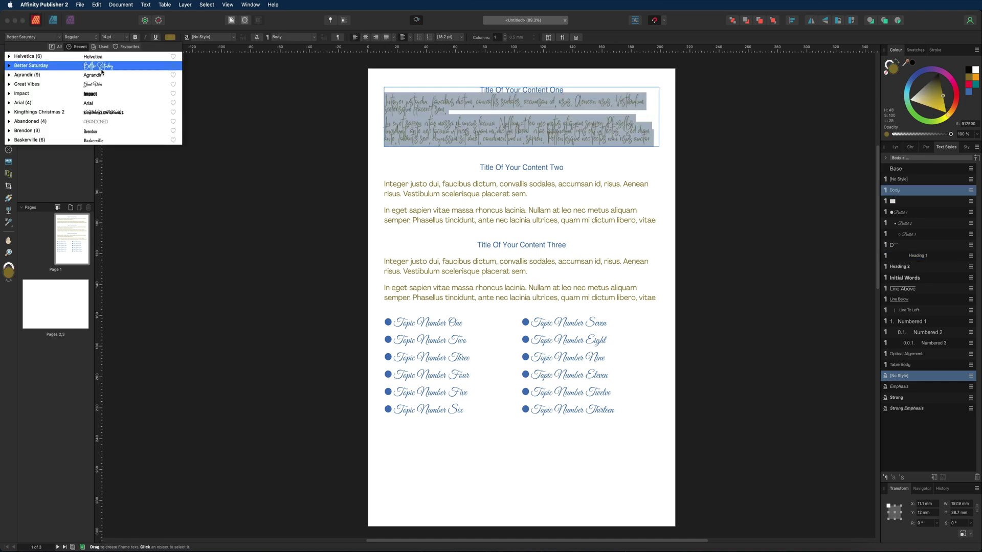
pyautogui.click(102, 88)
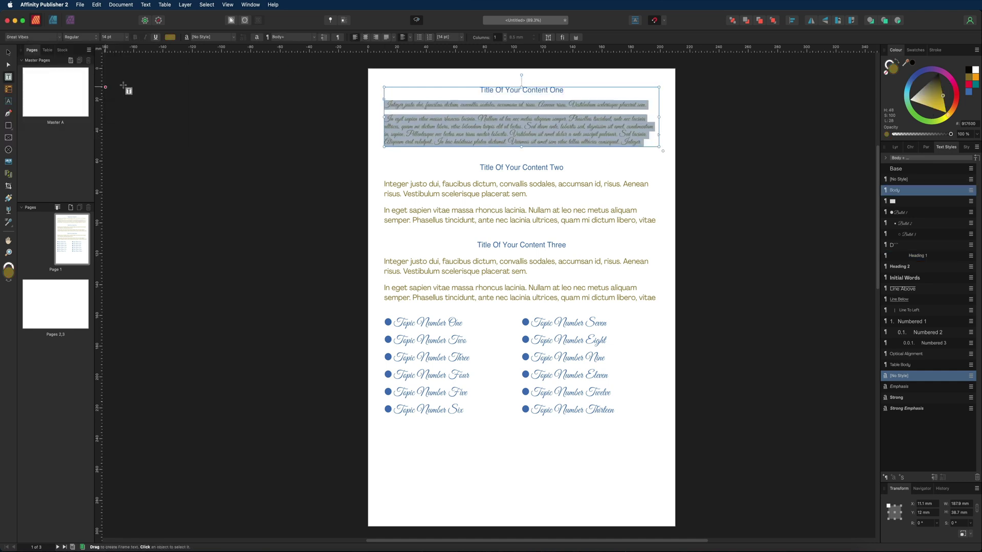
pyautogui.click(324, 38)
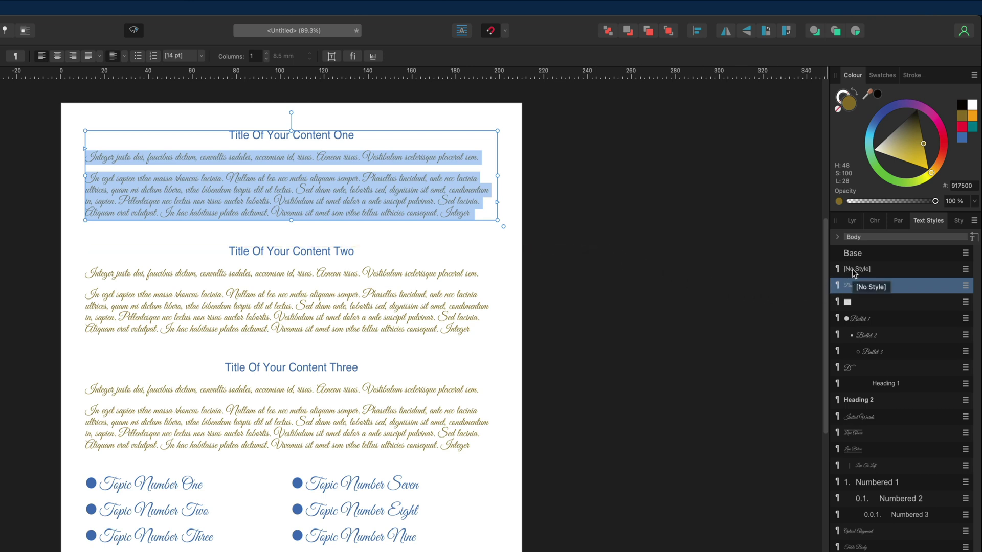
pyautogui.click(855, 273)
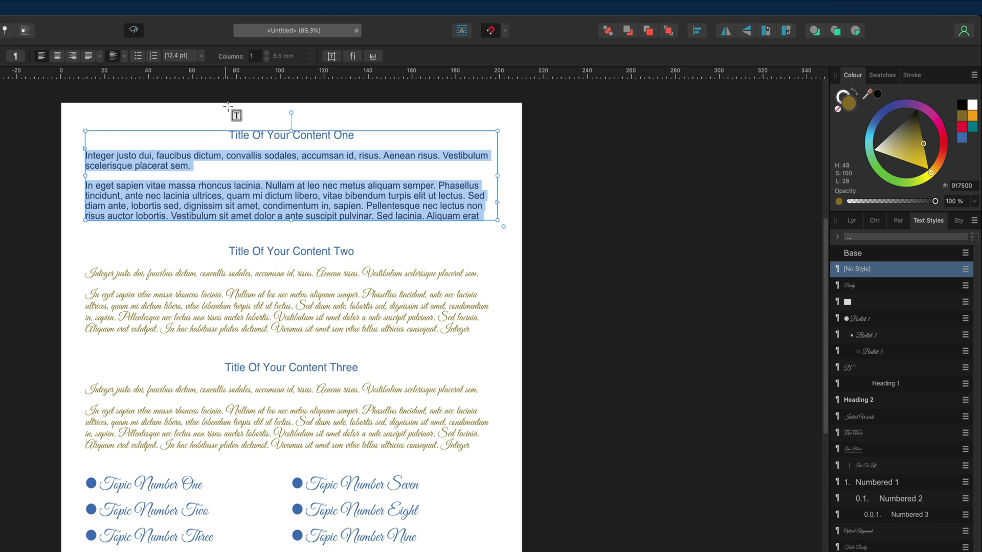
# Reset 'Title Of Your Content One' and the right topic column to [No Style].
pyautogui.moveTo(371, 138); pyautogui.dragTo(220, 136)
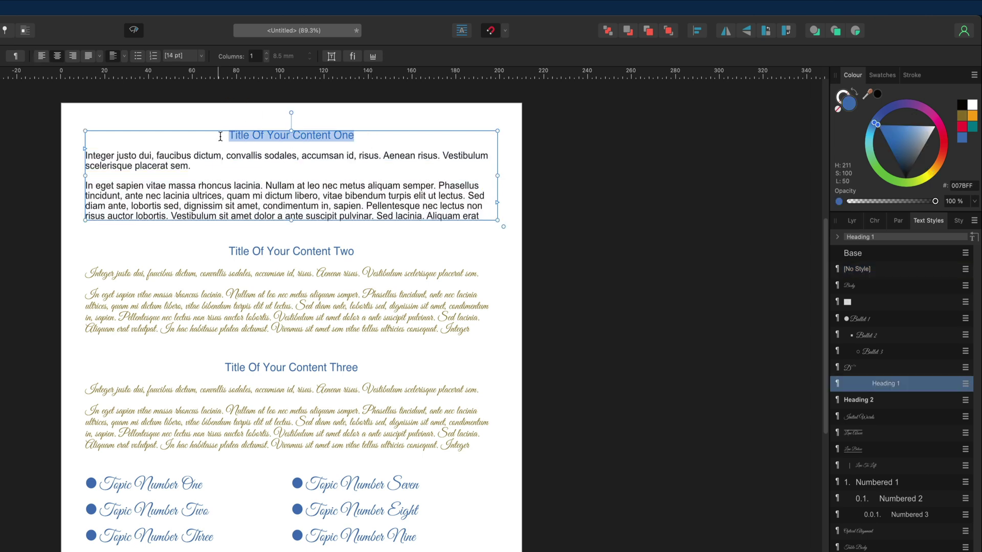
pyautogui.click(863, 271)
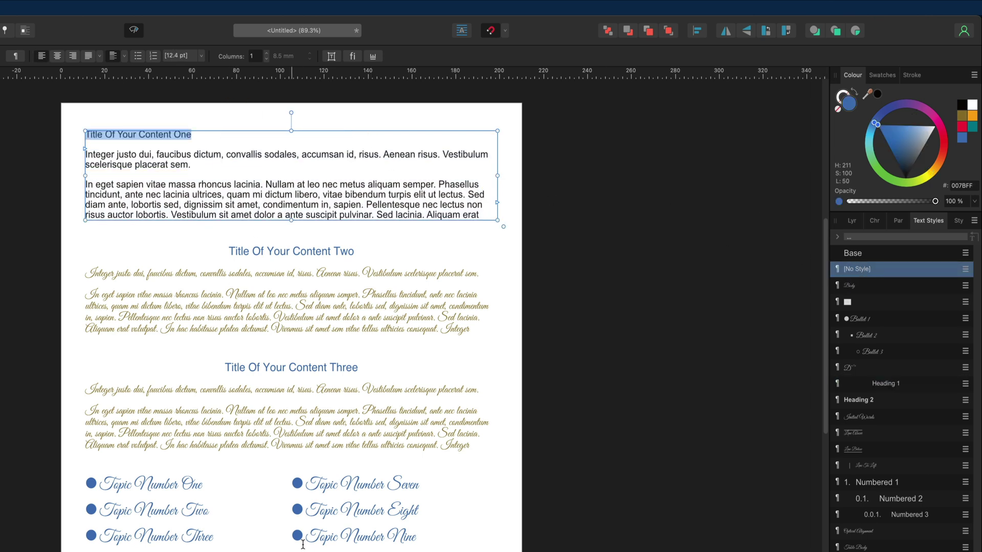
pyautogui.moveTo(421, 537); pyautogui.dragTo(294, 482)
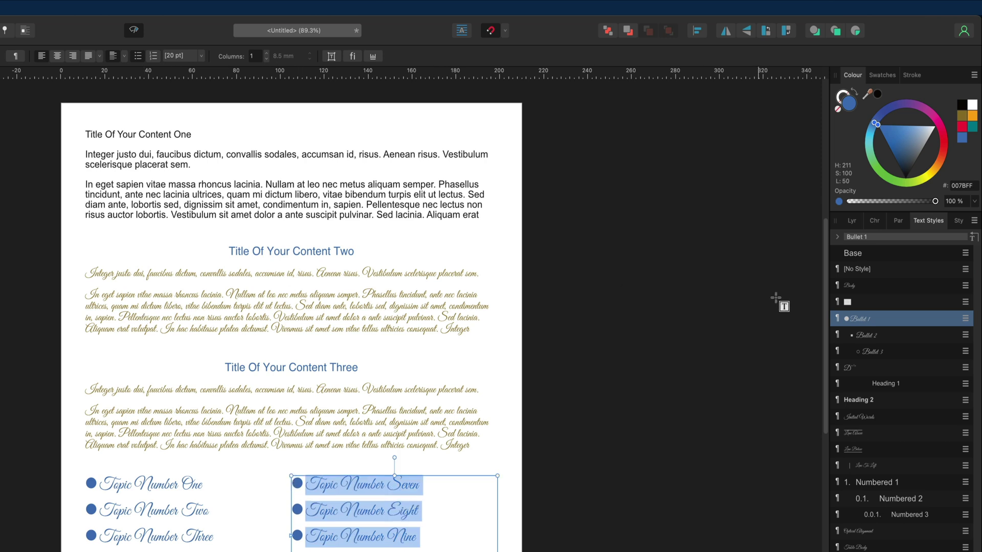
pyautogui.click(860, 271)
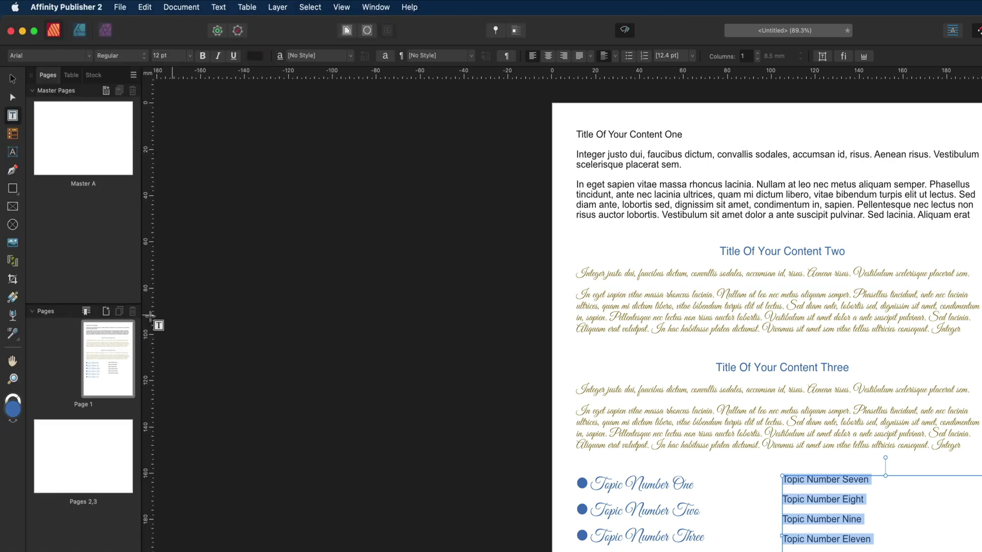
# Copy Topic Number One's blue script bullet style onto the right column with the Style Picker Tool.
pyautogui.click(16, 336)
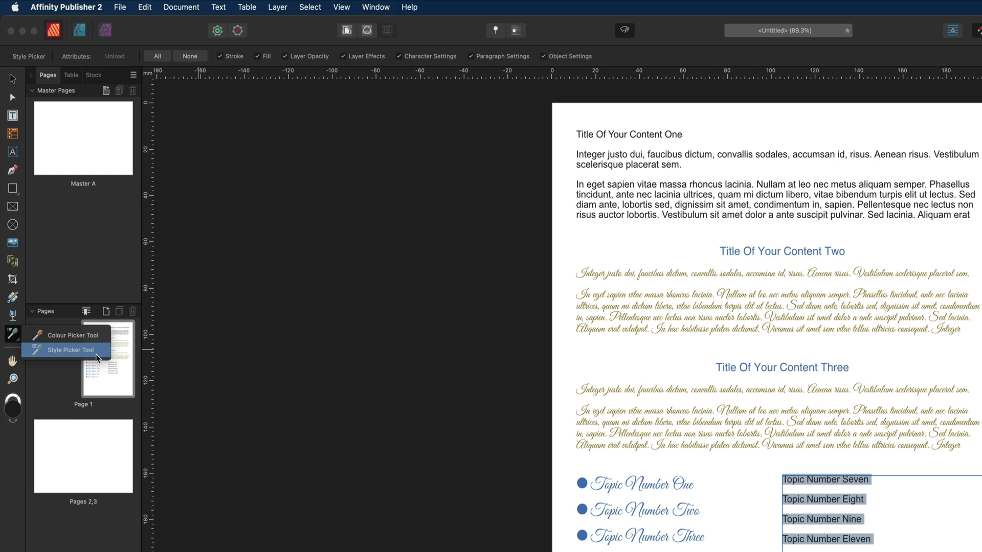
pyautogui.click(65, 357)
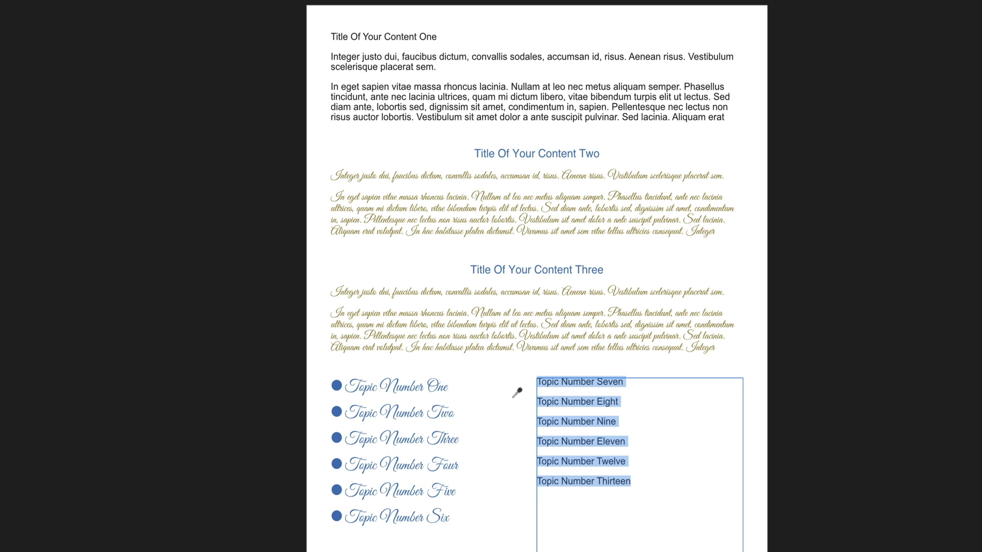
pyautogui.click(369, 381)
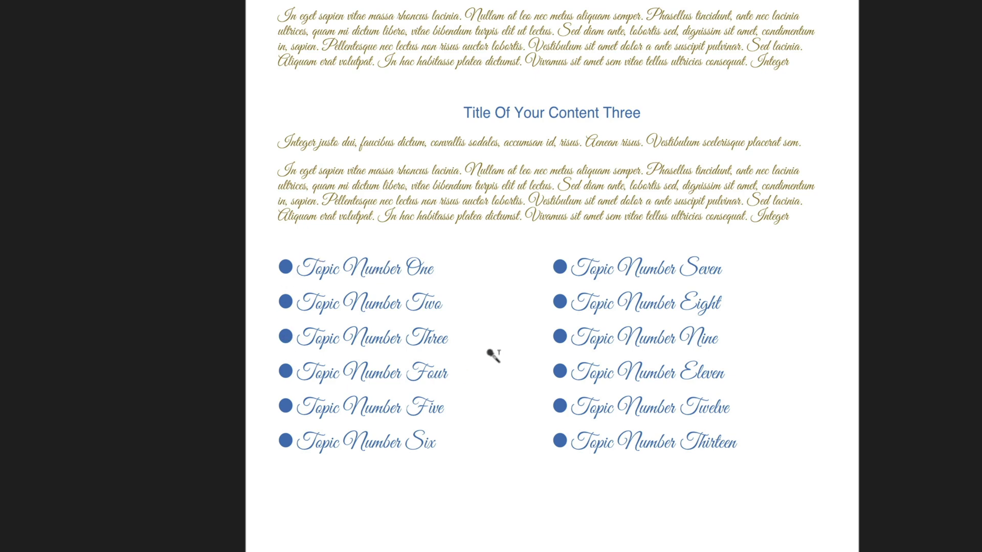
pyautogui.scroll(-3, 504, 292)
pyautogui.moveTo(716, 349); pyautogui.dragTo(346, 301)
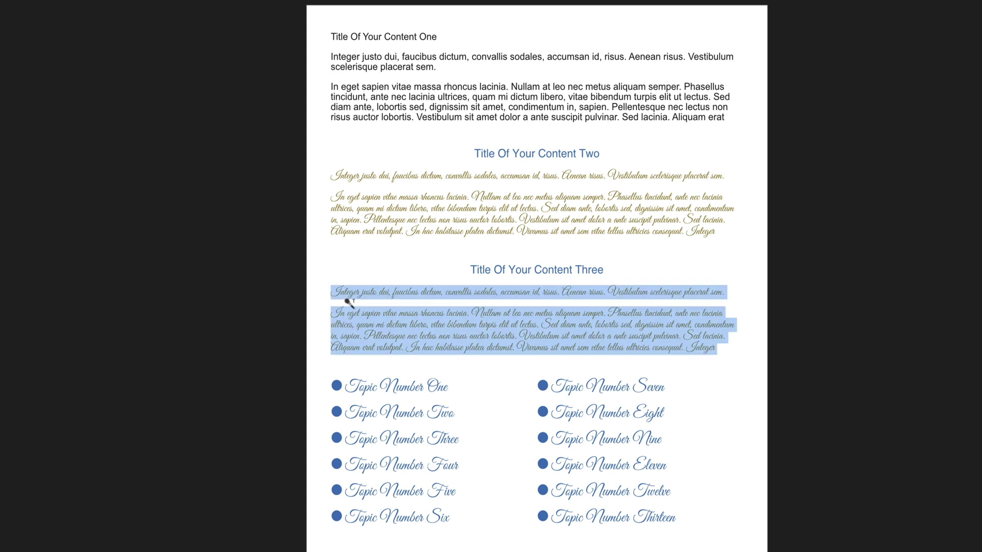
# Apply the picked blue Great Vibes topic style to section Three's two paragraphs.
pyautogui.press('alt+super+v')
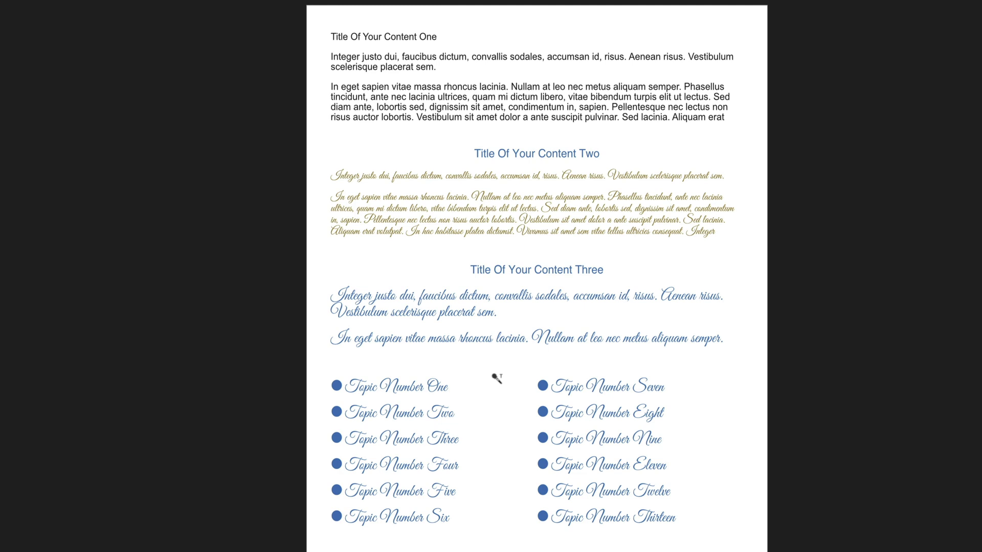
pyautogui.press('super+a')
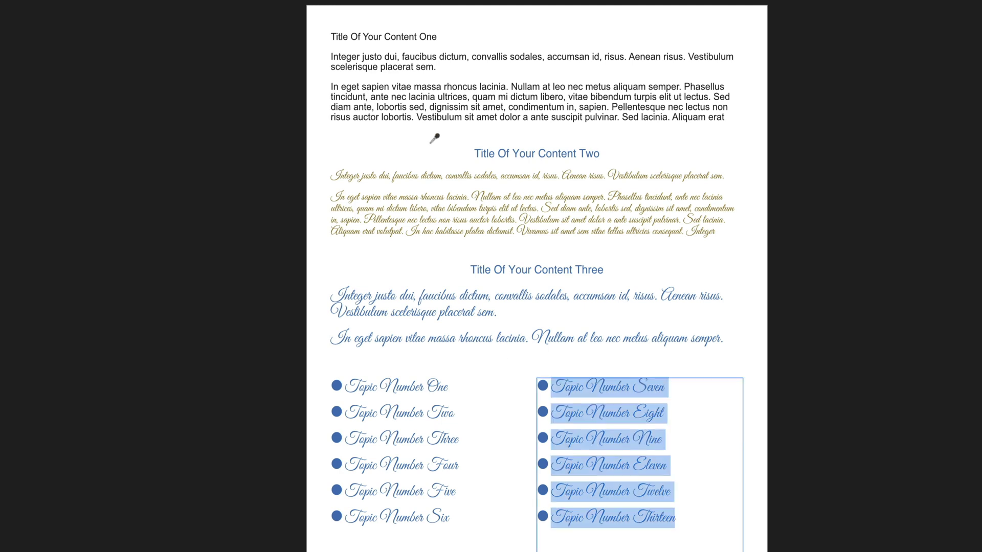
# Style the right column and Title Two's paragraphs by sampling plain body text and Title Two's blue style.
pyautogui.click(394, 101)
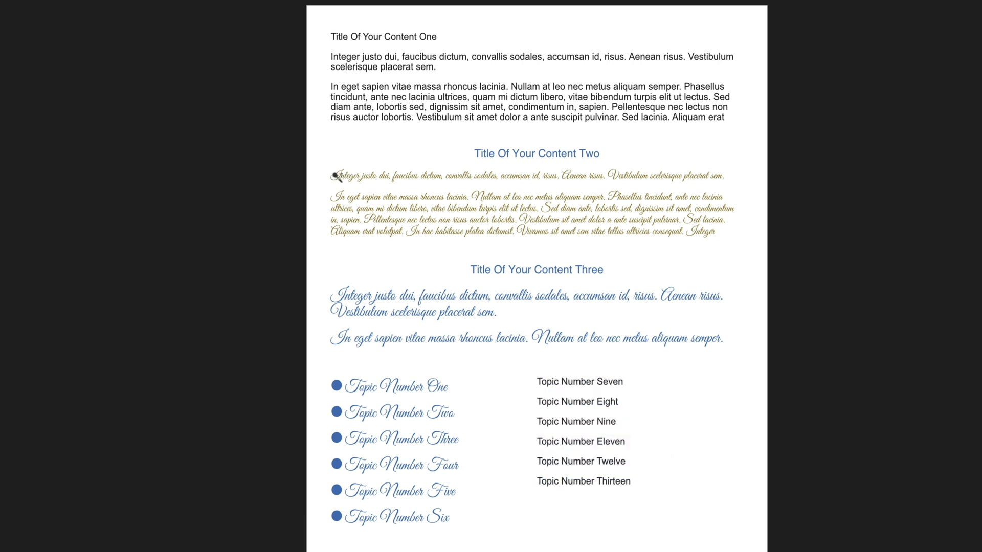
pyautogui.moveTo(549, 197); pyautogui.dragTo(681, 232)
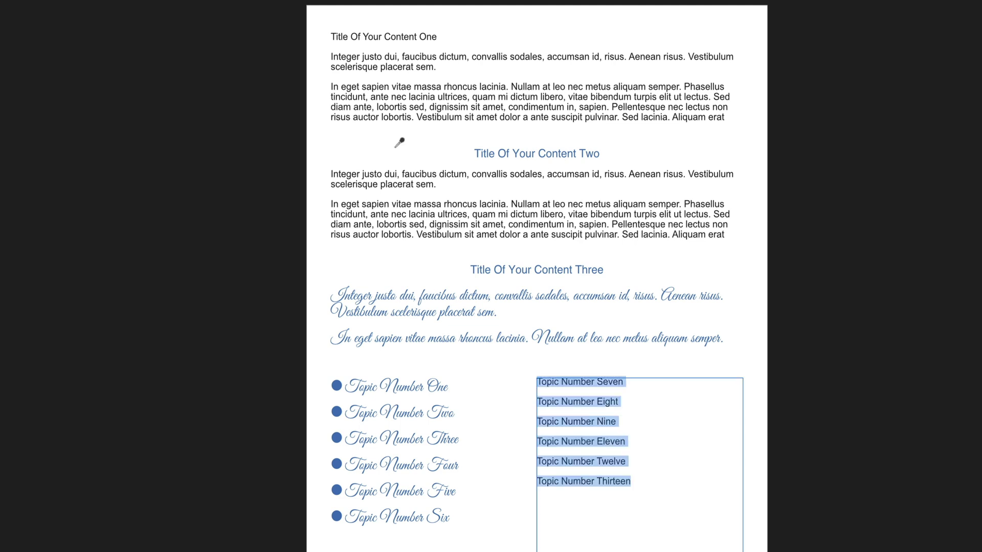
pyautogui.click(477, 148)
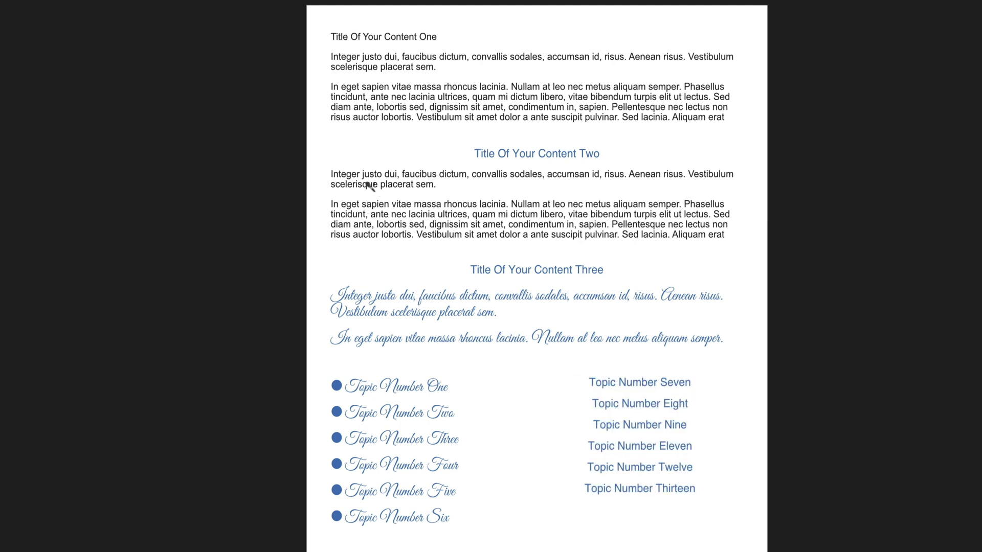
pyautogui.moveTo(331, 175); pyautogui.dragTo(699, 233)
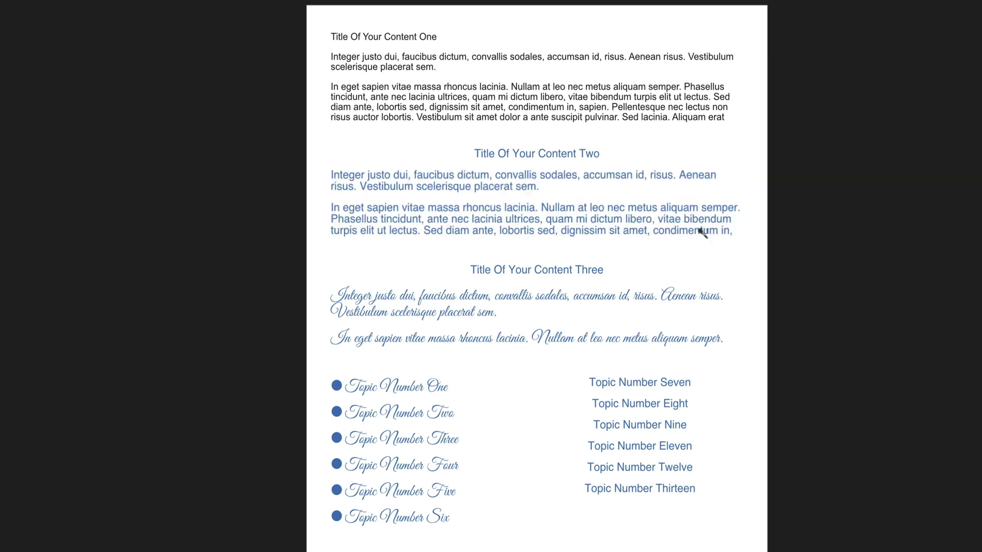